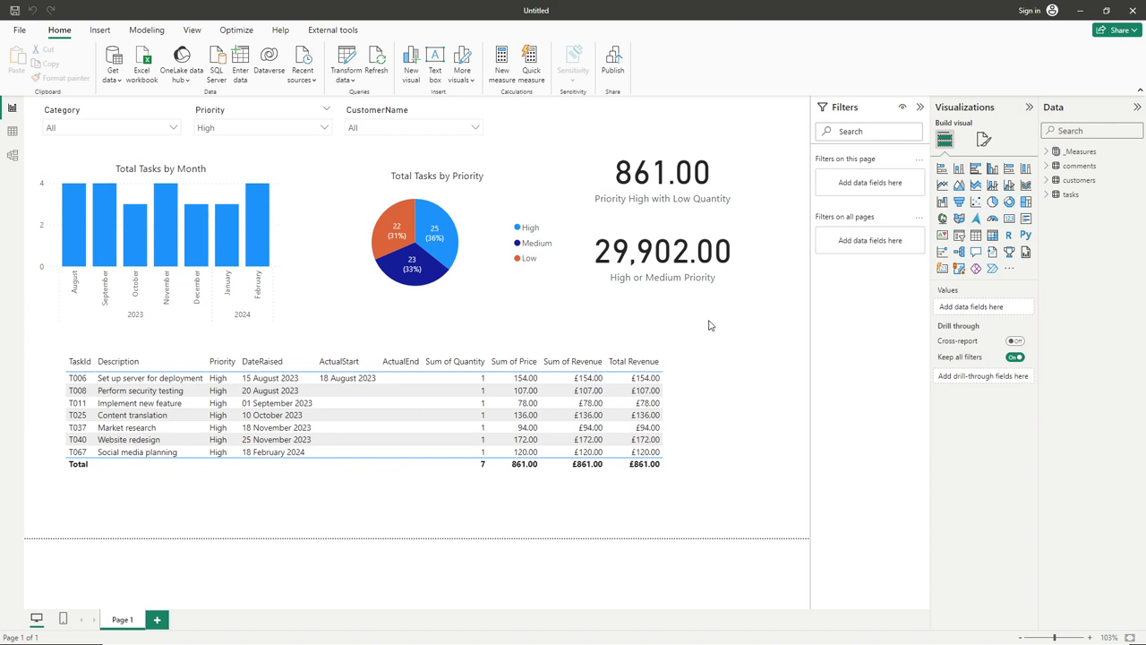
# Set the callout value font size of both cards (861.00 and 29,902.00) to 25
pyautogui.click(682, 167)
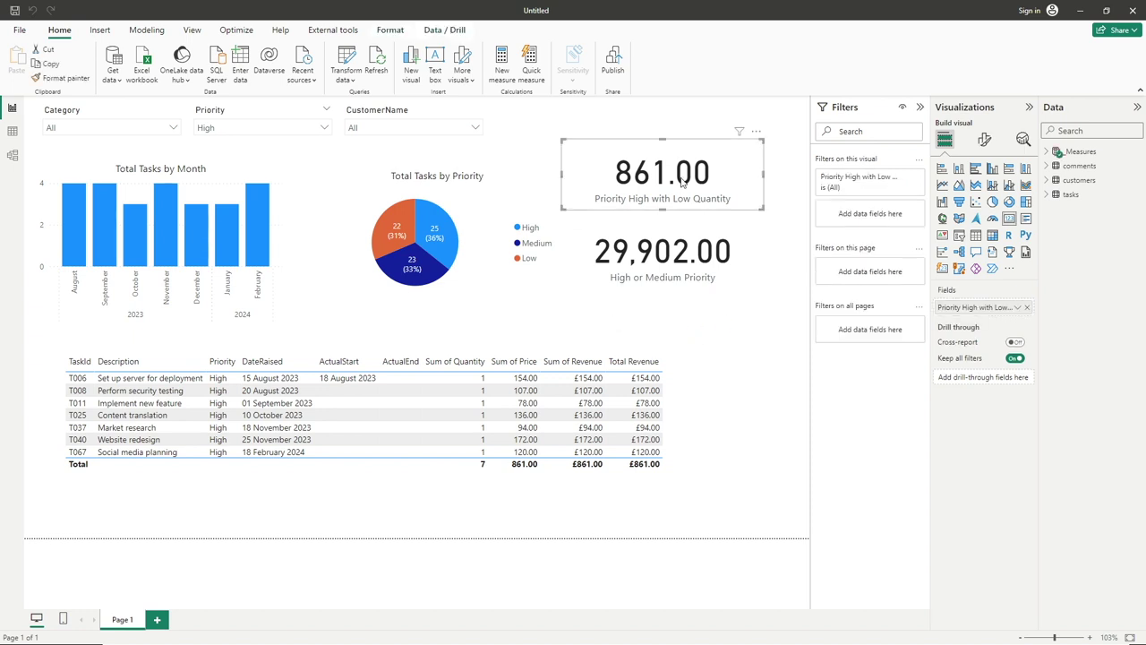
pyautogui.keyDown('ctrl'); pyautogui.click(682, 256); pyautogui.keyUp('ctrl')
pyautogui.click(984, 142)
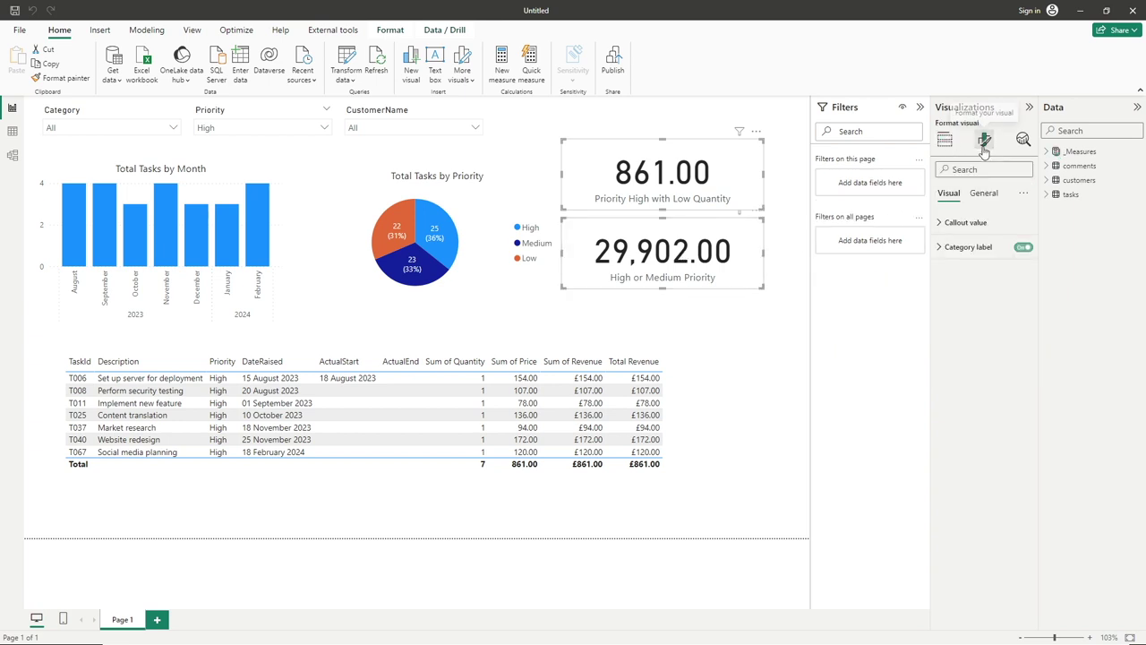
pyautogui.click(965, 222)
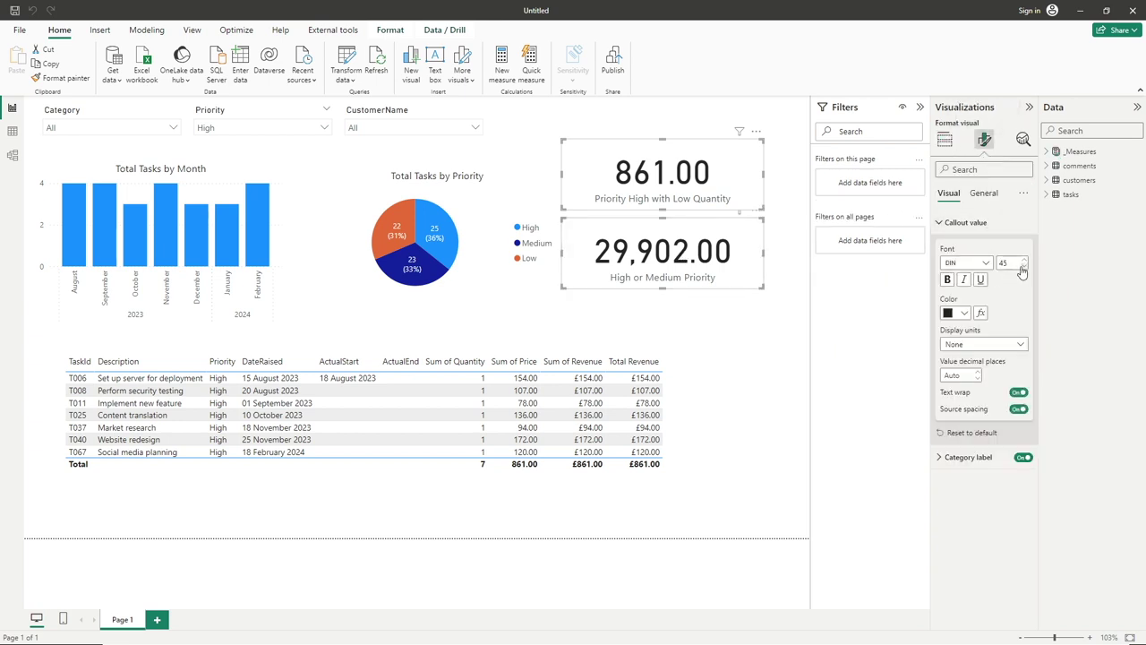
pyautogui.doubleClick(1018, 260)
pyautogui.write('25')
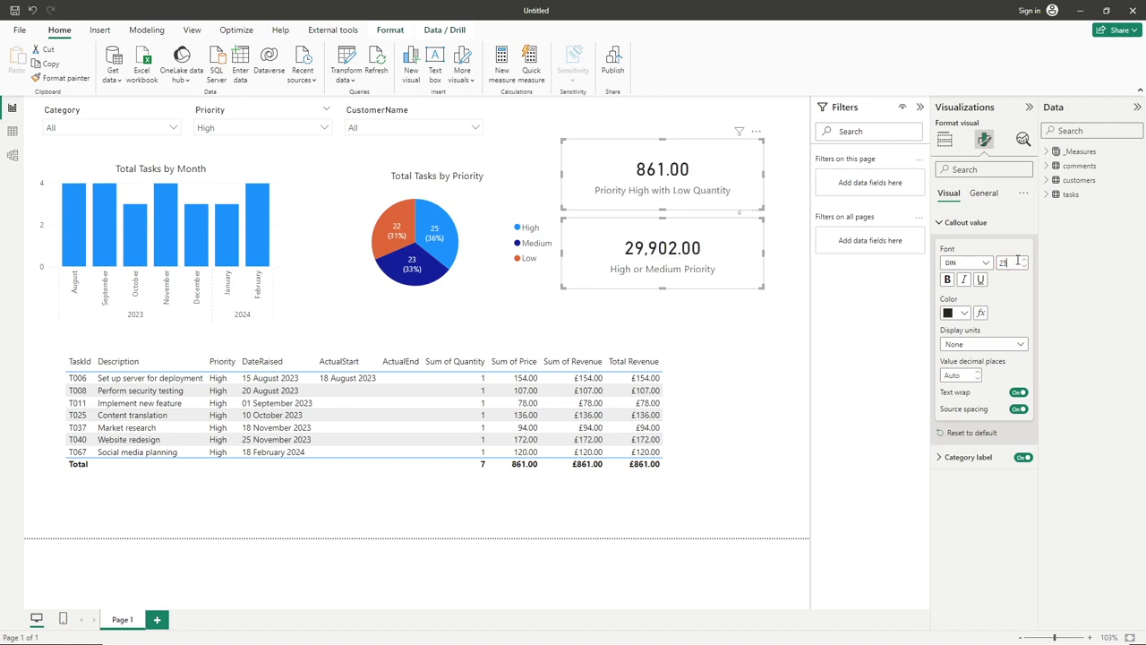
# Shrink the 861.00 card and stack both cards lower, beside the pie chart
pyautogui.keyDown('ctrl'); pyautogui.click(664, 233); pyautogui.keyUp('ctrl')
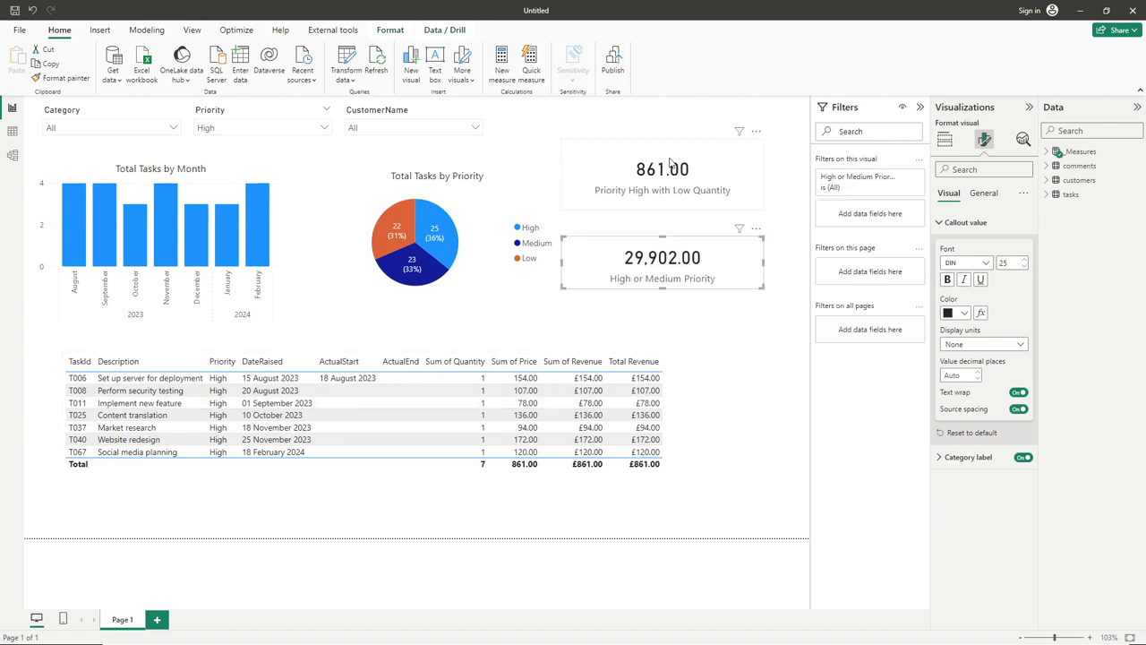
pyautogui.moveTo(662, 140); pyautogui.dragTo(667, 163)
pyautogui.moveTo(690, 269); pyautogui.dragTo(719, 323)
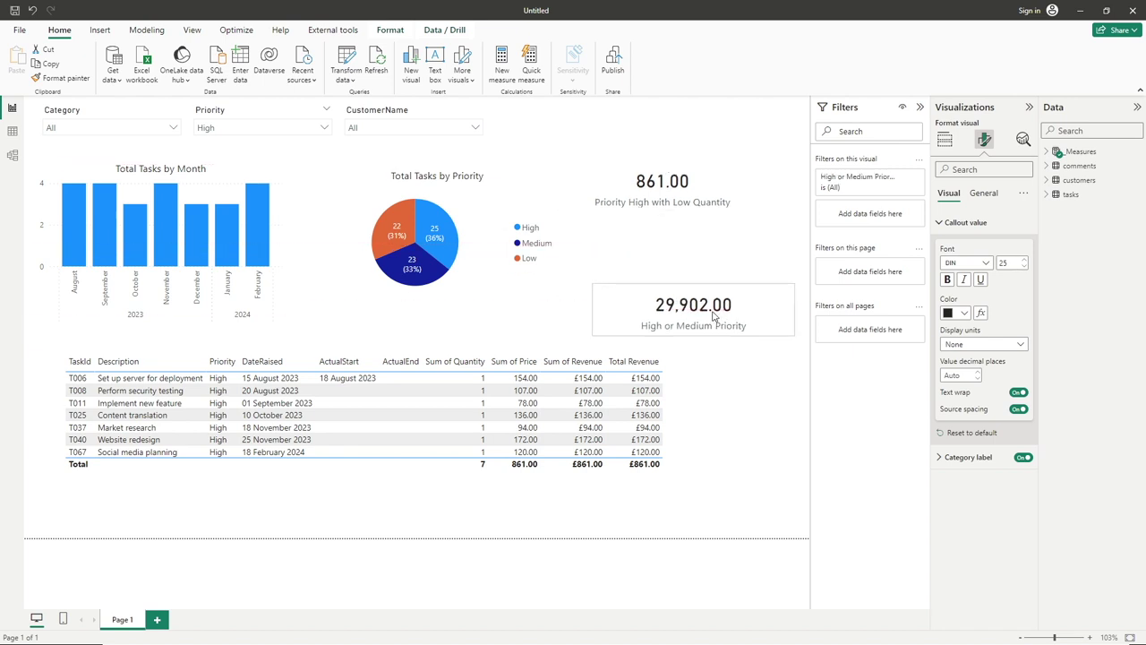
pyautogui.moveTo(693, 210); pyautogui.dragTo(707, 270)
pyautogui.click(687, 182)
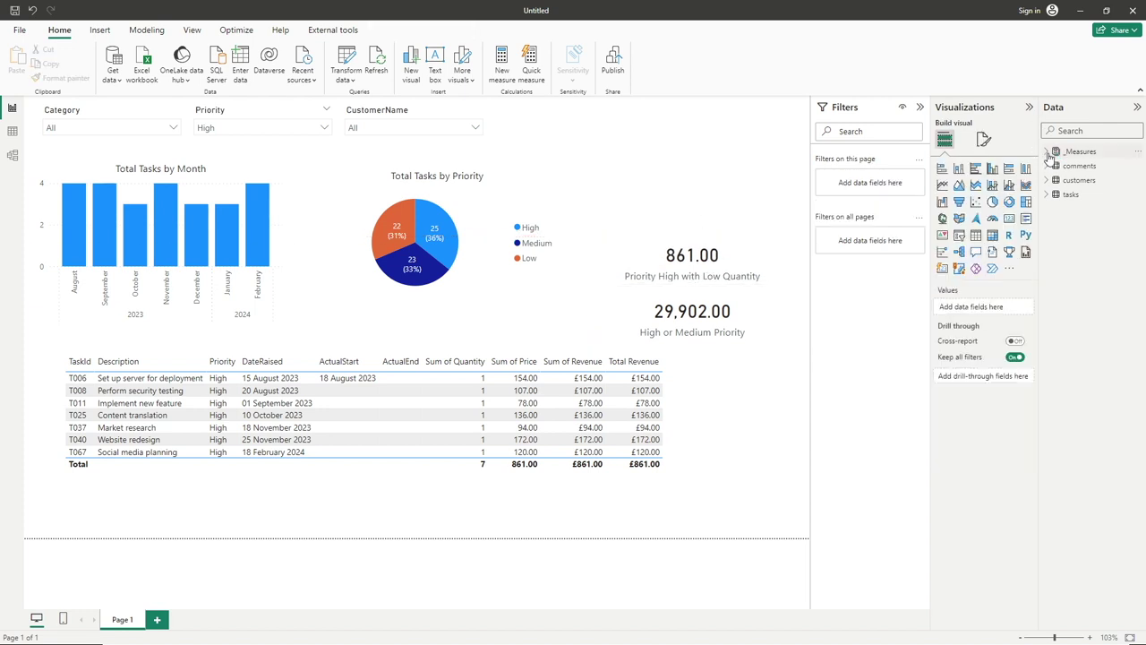
# Narrow the task table, move it right beneath the cards, and add an empty table visual
pyautogui.click(697, 415)
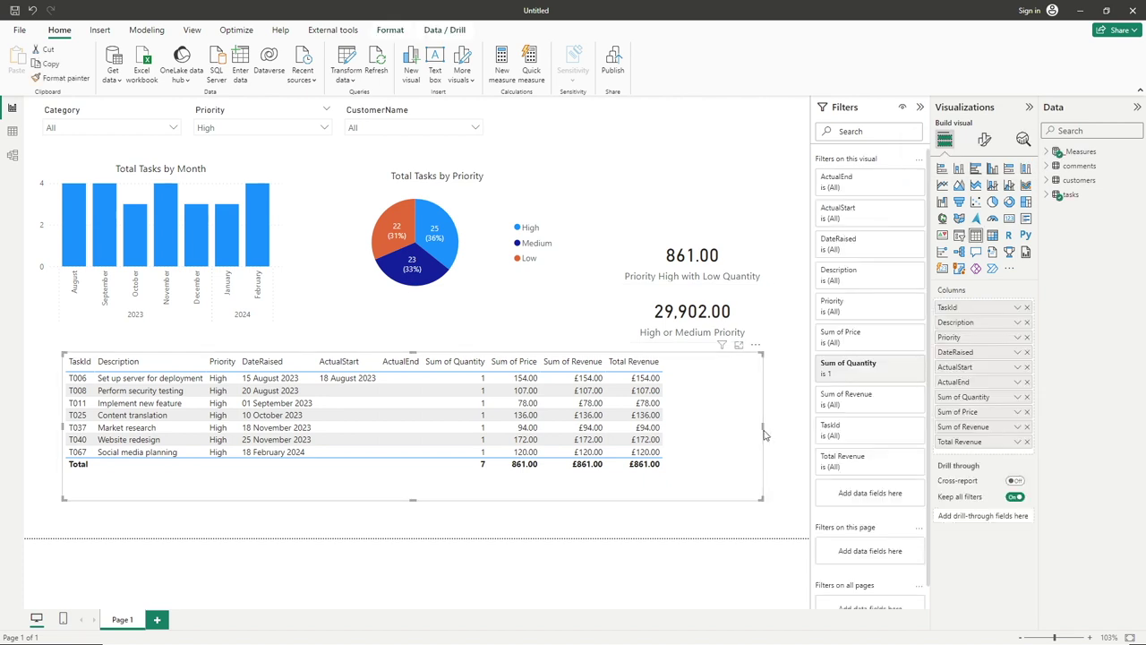
pyautogui.moveTo(757, 434); pyautogui.dragTo(394, 434)
pyautogui.moveTo(307, 486); pyautogui.dragTo(686, 499)
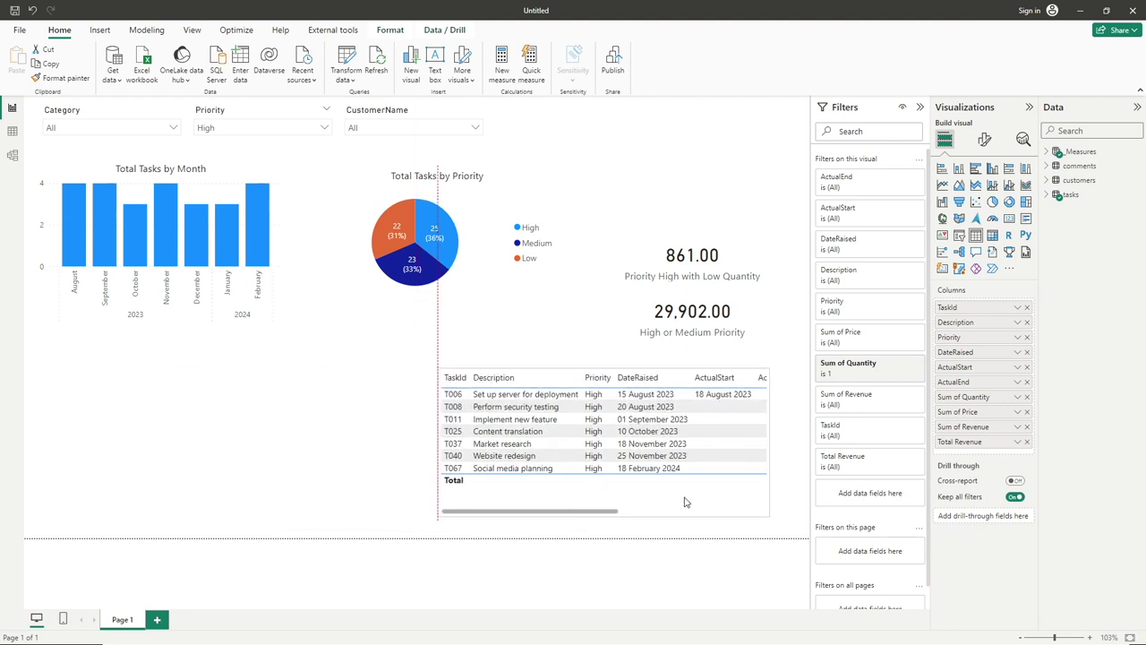
pyautogui.click(266, 462)
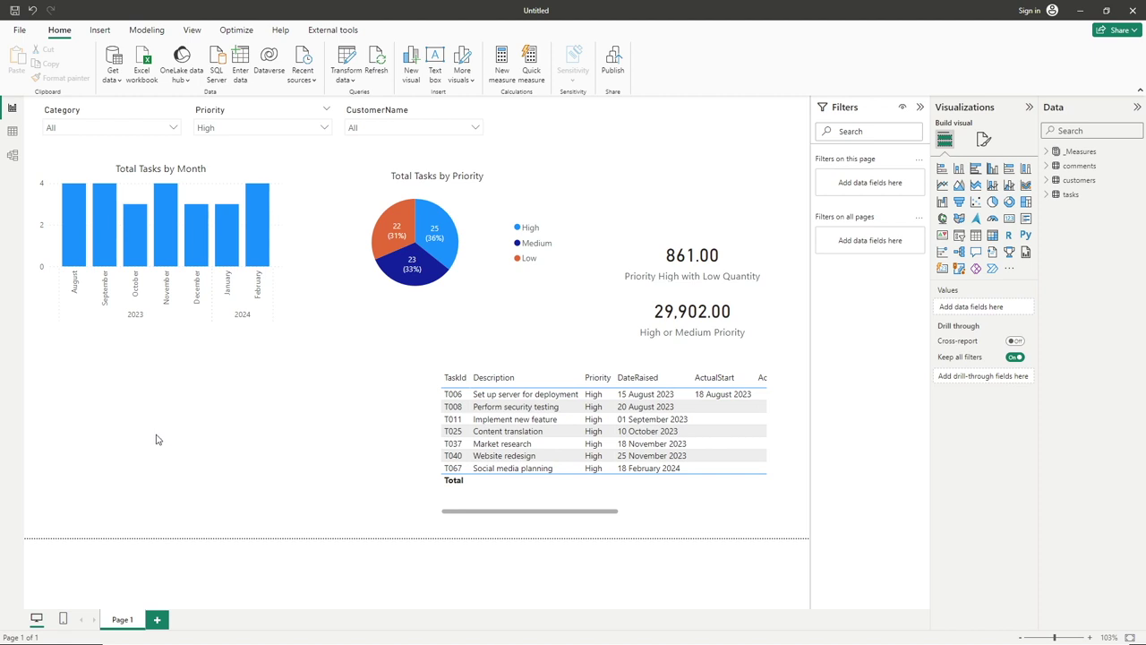
pyautogui.click(976, 234)
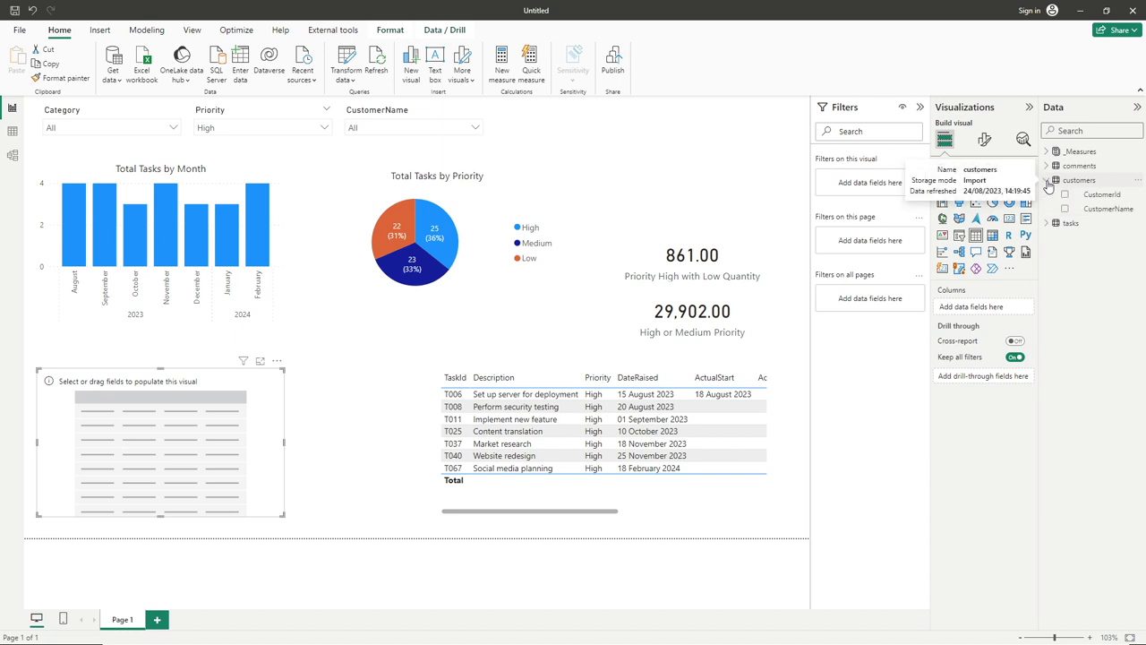
# Add tasks Revenue to the new table and reset the Priority slicer to all priorities
pyautogui.click(1048, 195)
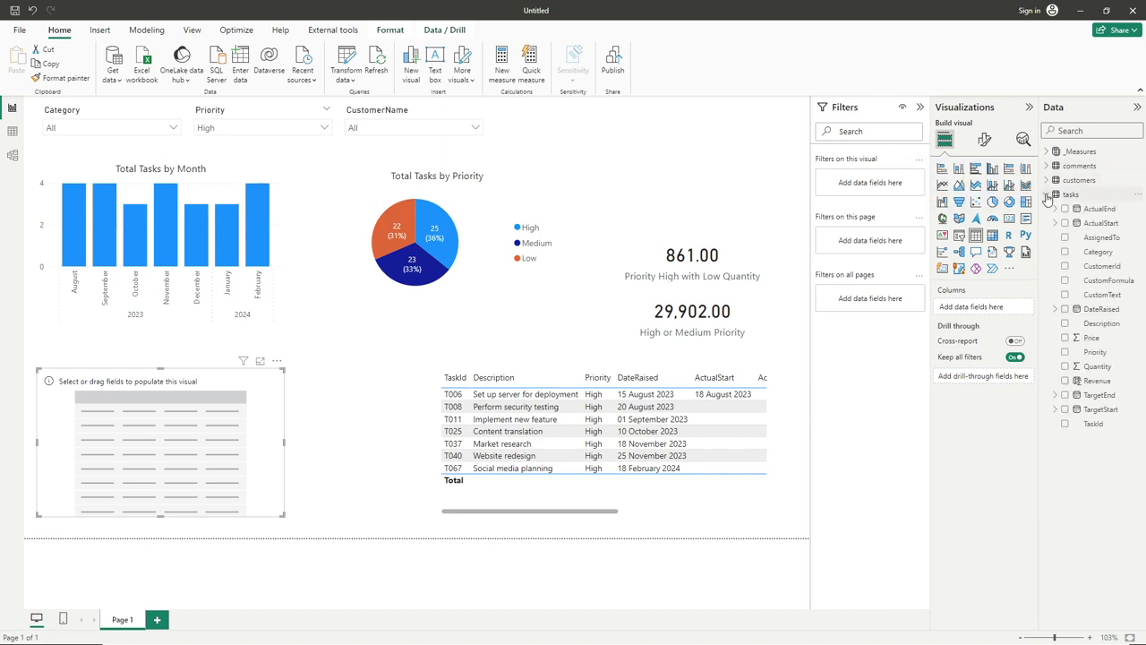
pyautogui.moveTo(1105, 383); pyautogui.dragTo(982, 308)
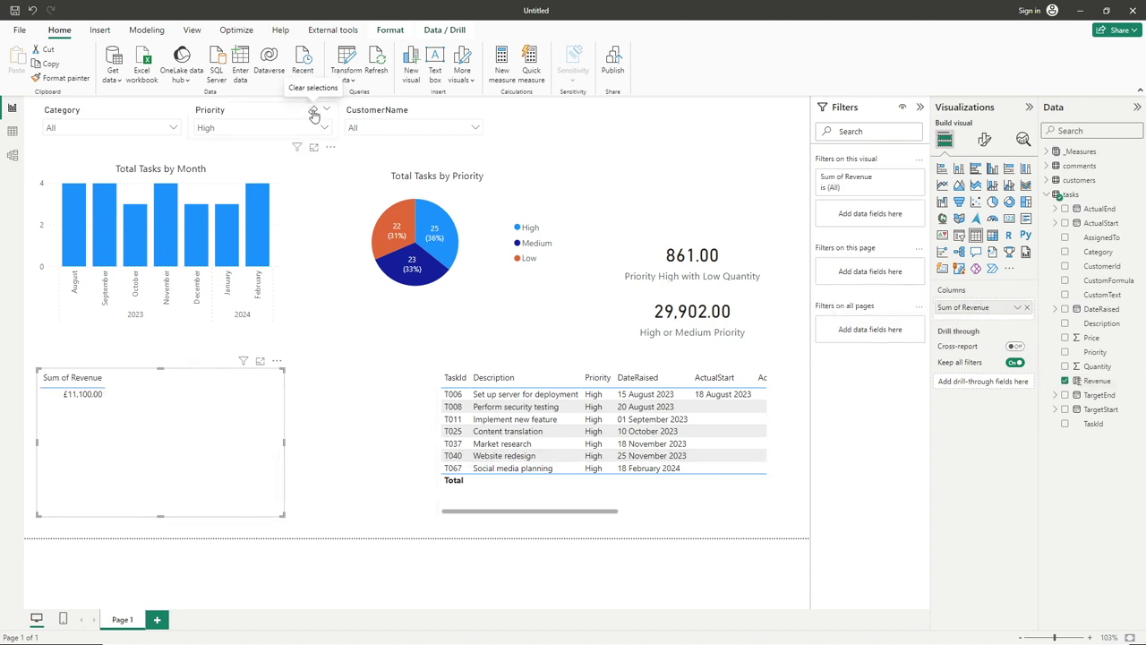
pyautogui.click(316, 113)
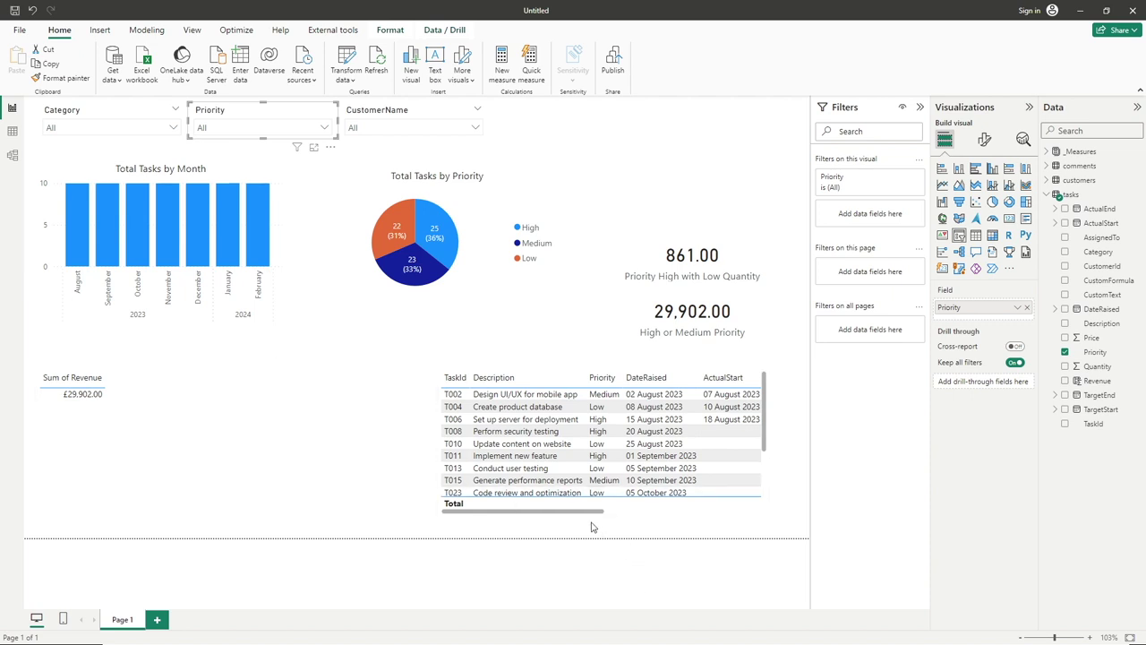
pyautogui.moveTo(589, 512); pyautogui.dragTo(769, 535)
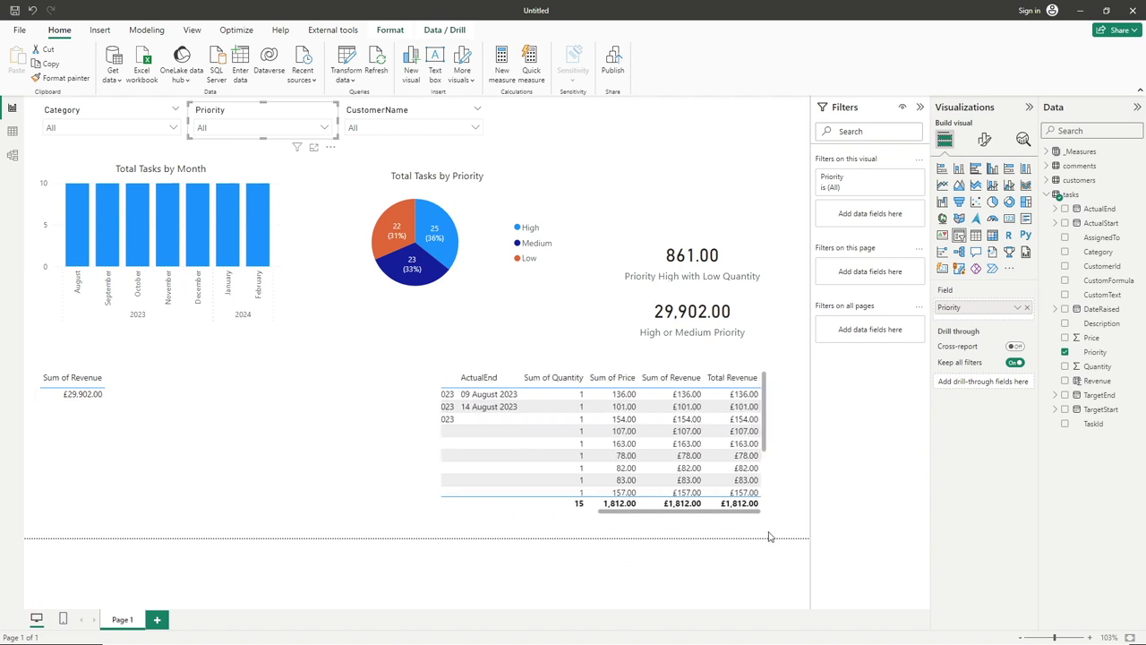
pyautogui.click(768, 536)
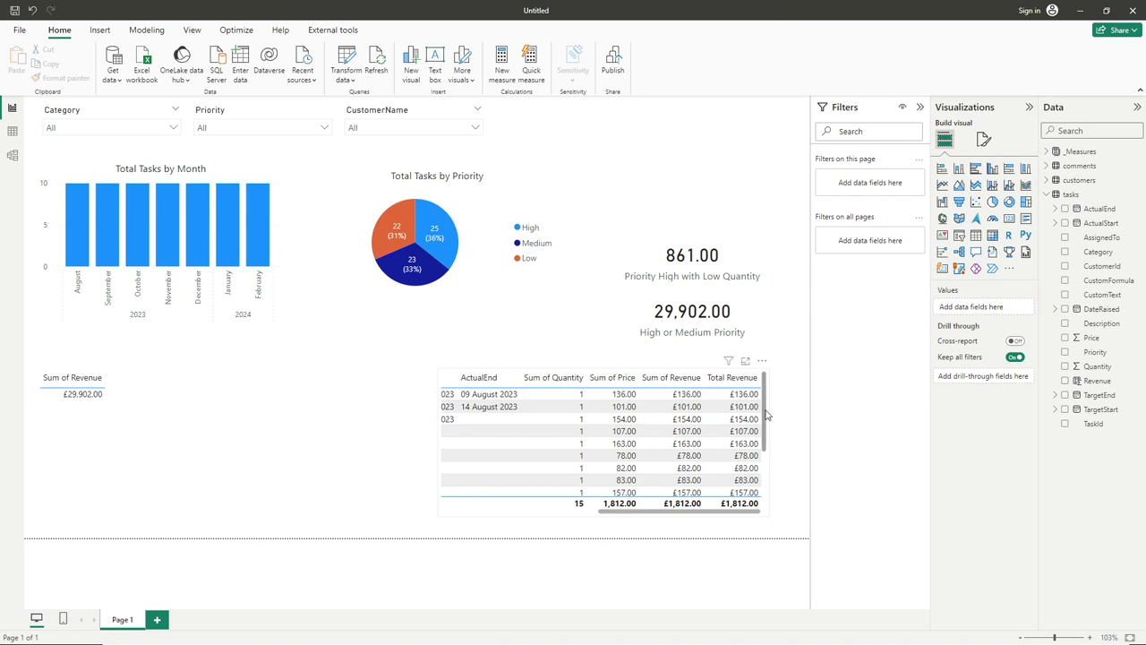
# Remove the task table's Sum of Quantity filter so it totals 254
pyautogui.click(766, 414)
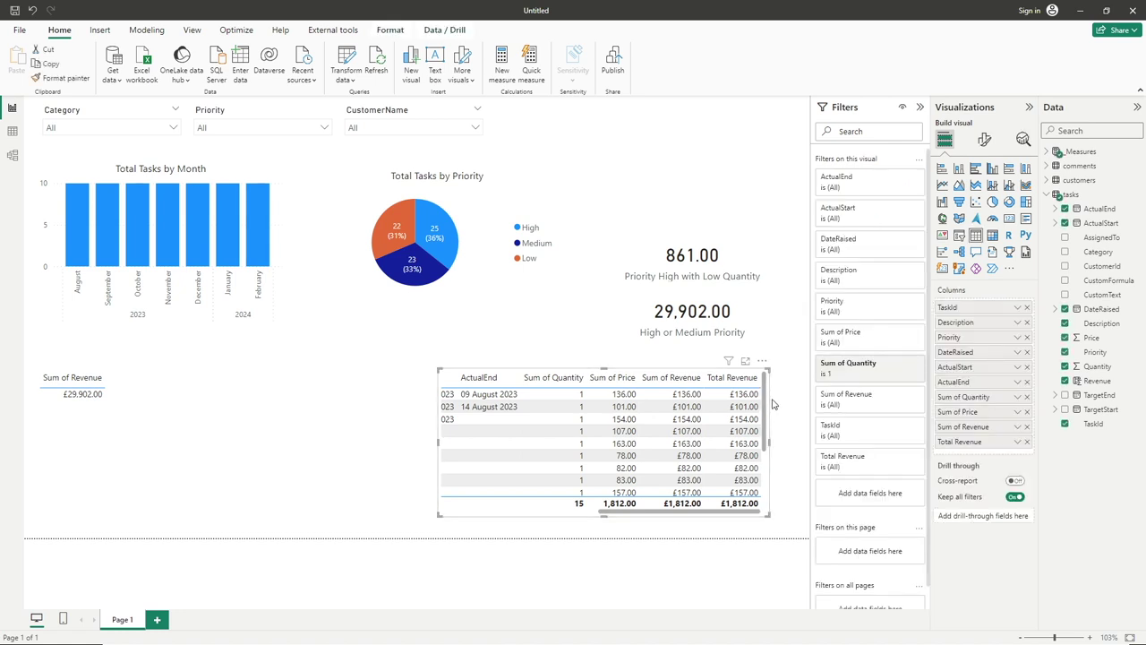
pyautogui.click(901, 375)
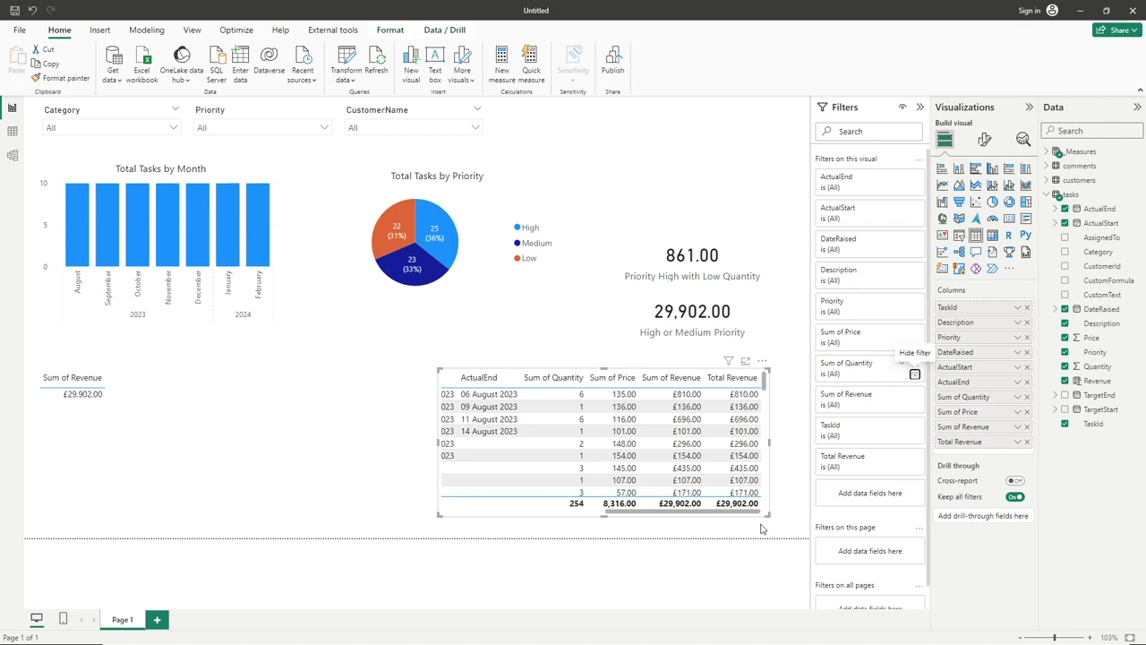
pyautogui.click(132, 403)
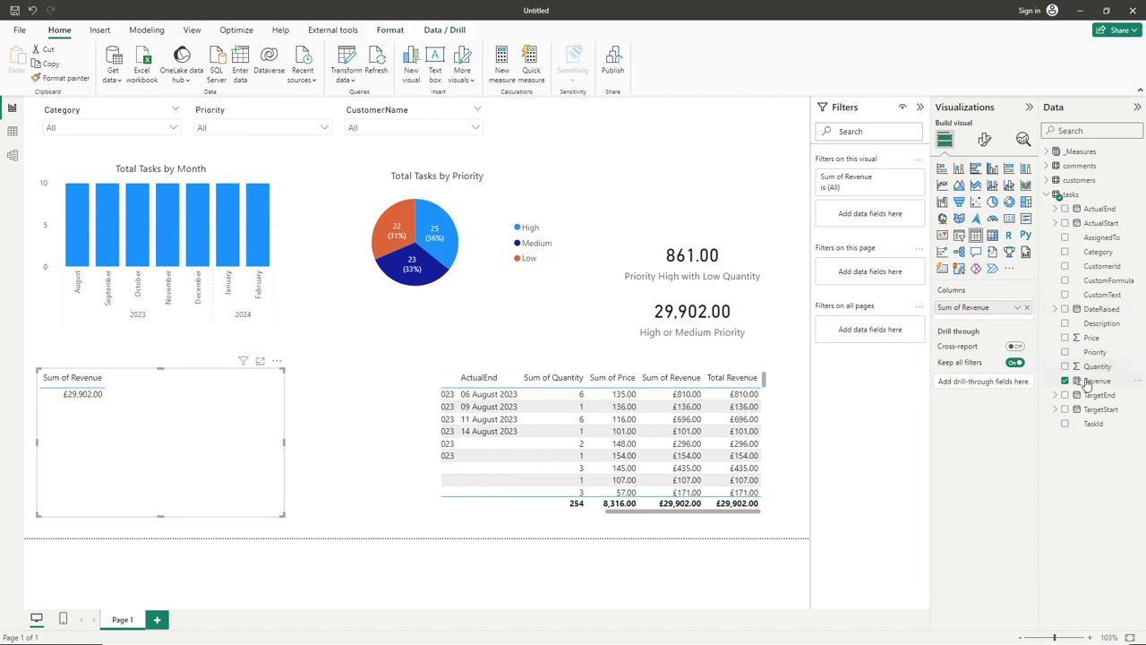
# Add customers' CustomerName to the revenue table, splitting £29,902.00 by customer, and shift it down-right
pyautogui.click(1053, 196)
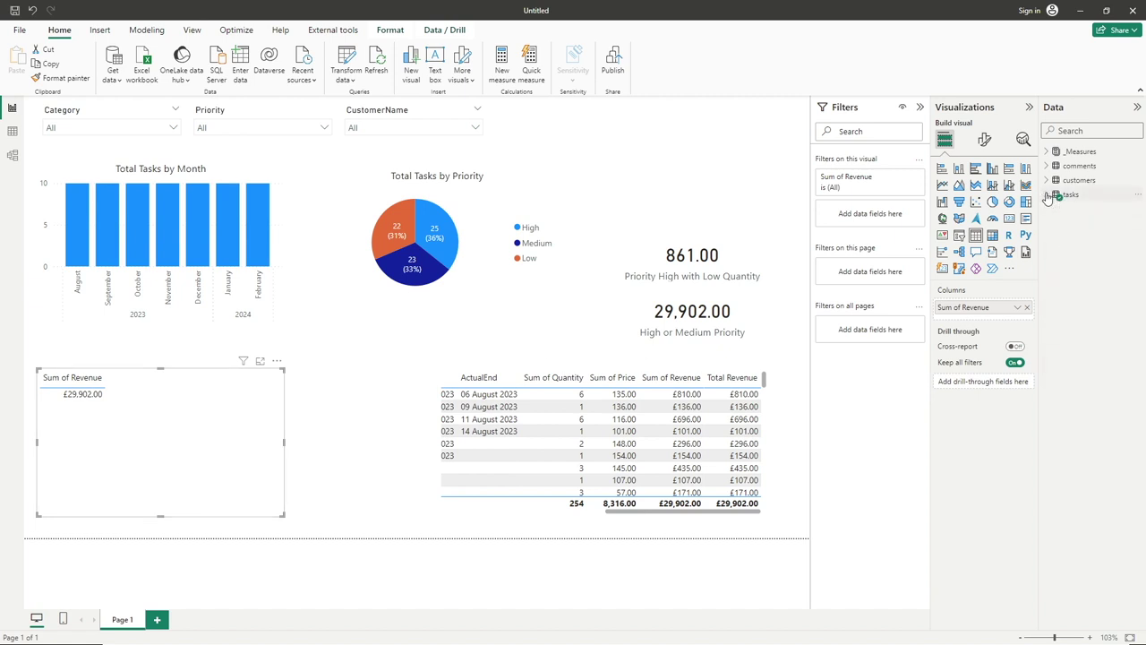
pyautogui.click(1049, 181)
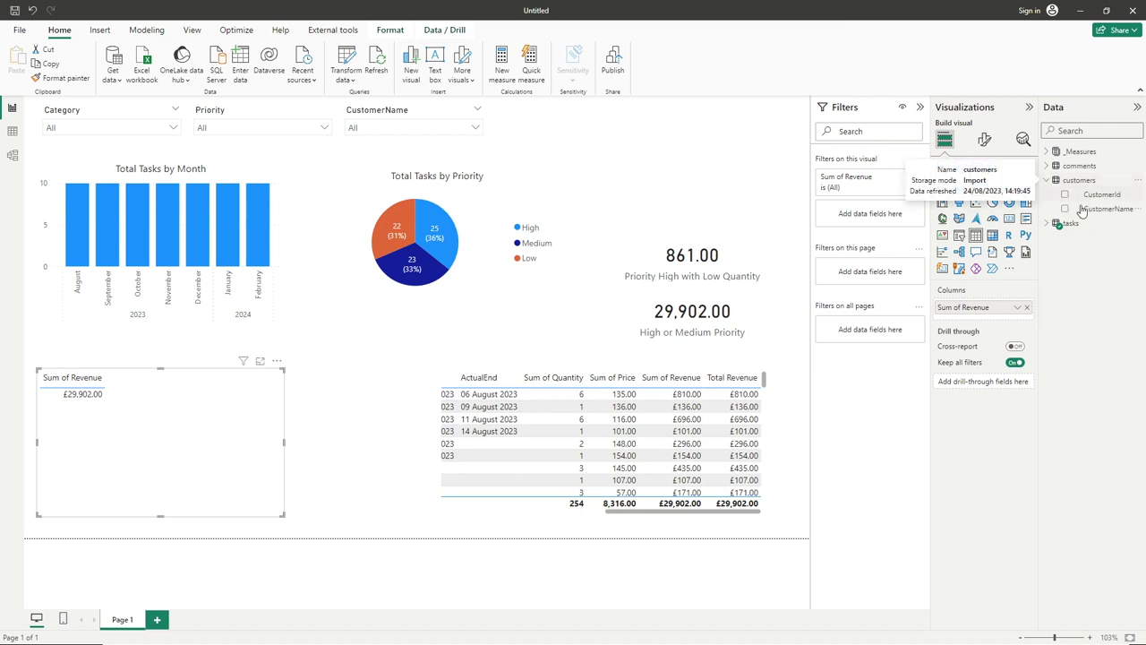
pyautogui.moveTo(1111, 213); pyautogui.dragTo(1010, 306)
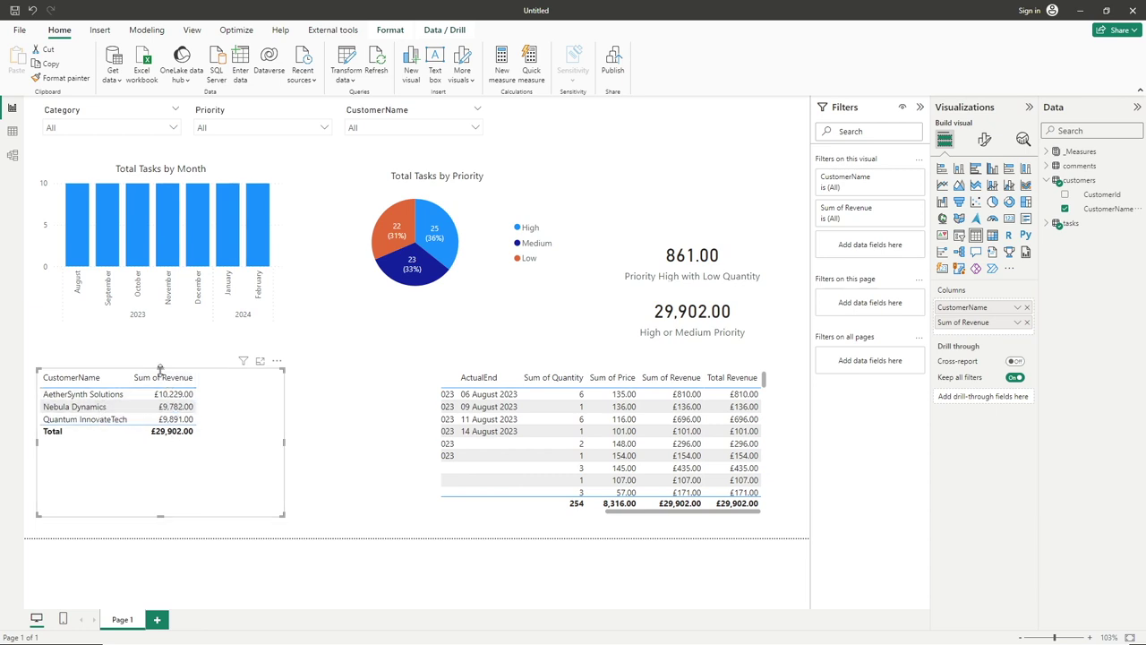
pyautogui.moveTo(161, 367); pyautogui.dragTo(231, 440)
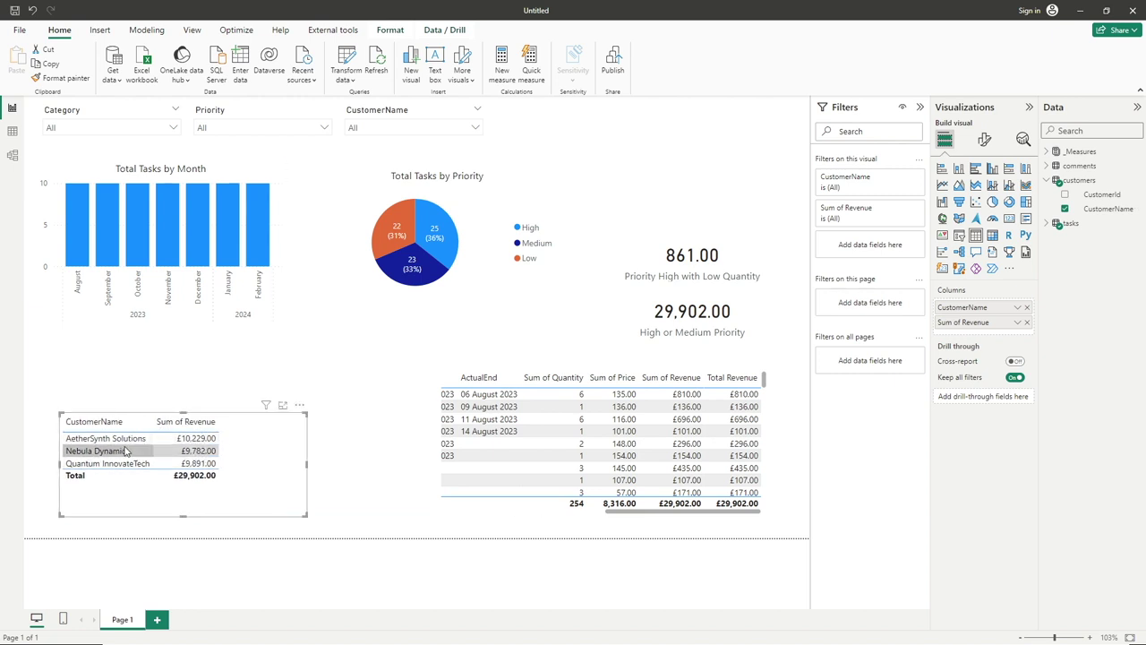
pyautogui.click(351, 449)
# Create a new measure in _Measures starting 'Total Revenue Nebula = CALCULATE( SUM( re'
pyautogui.click(1045, 153)
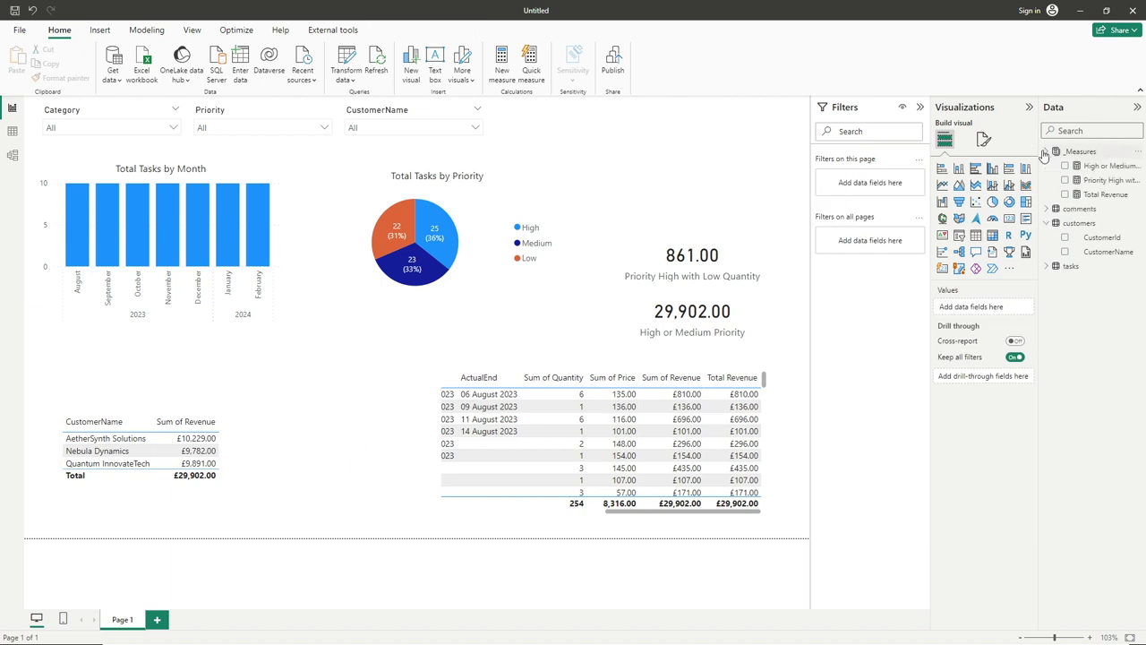
pyautogui.rightClick(1079, 163)
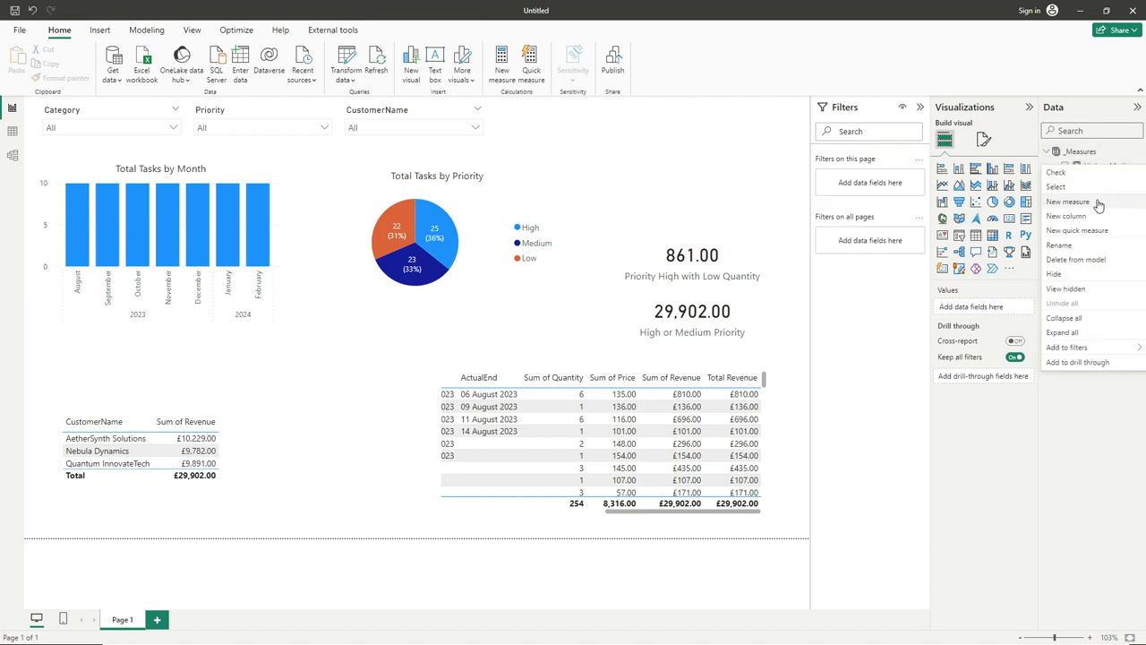
pyautogui.click(1068, 201)
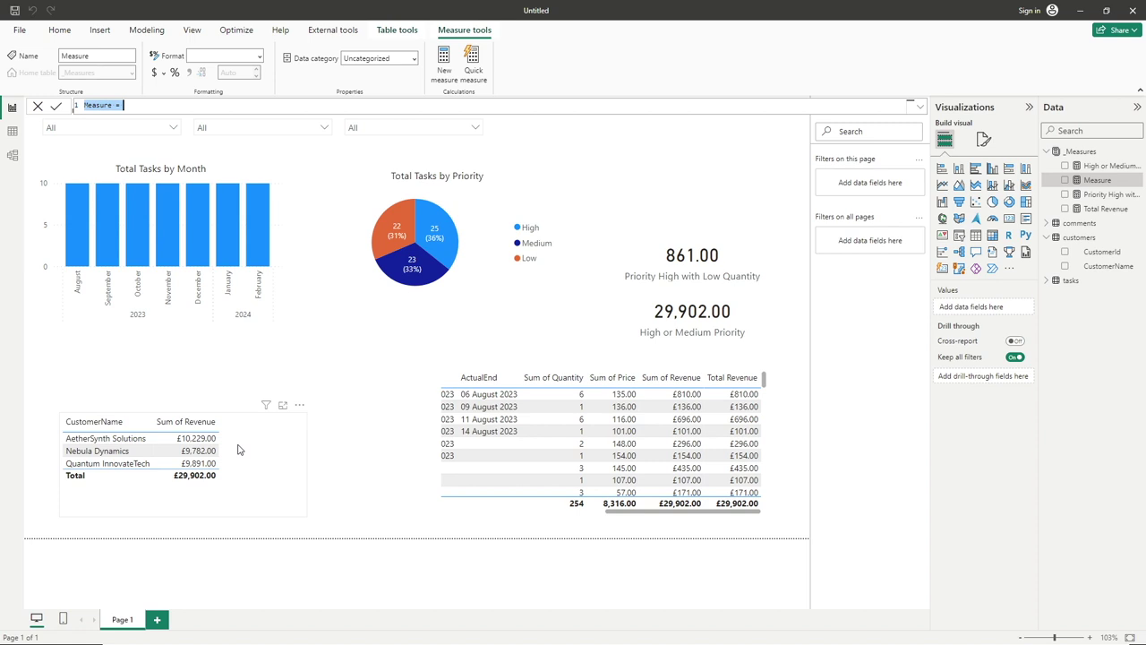
pyautogui.write('Total Revenue Nebula = CALCULATE(')
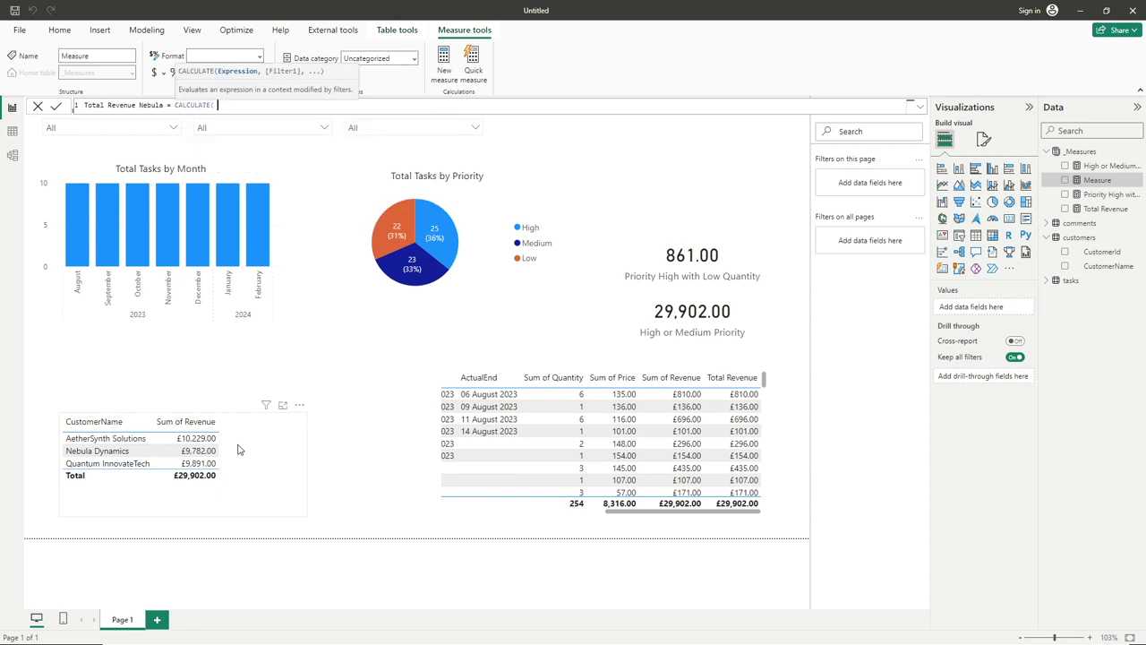
pyautogui.write(' SUM(')
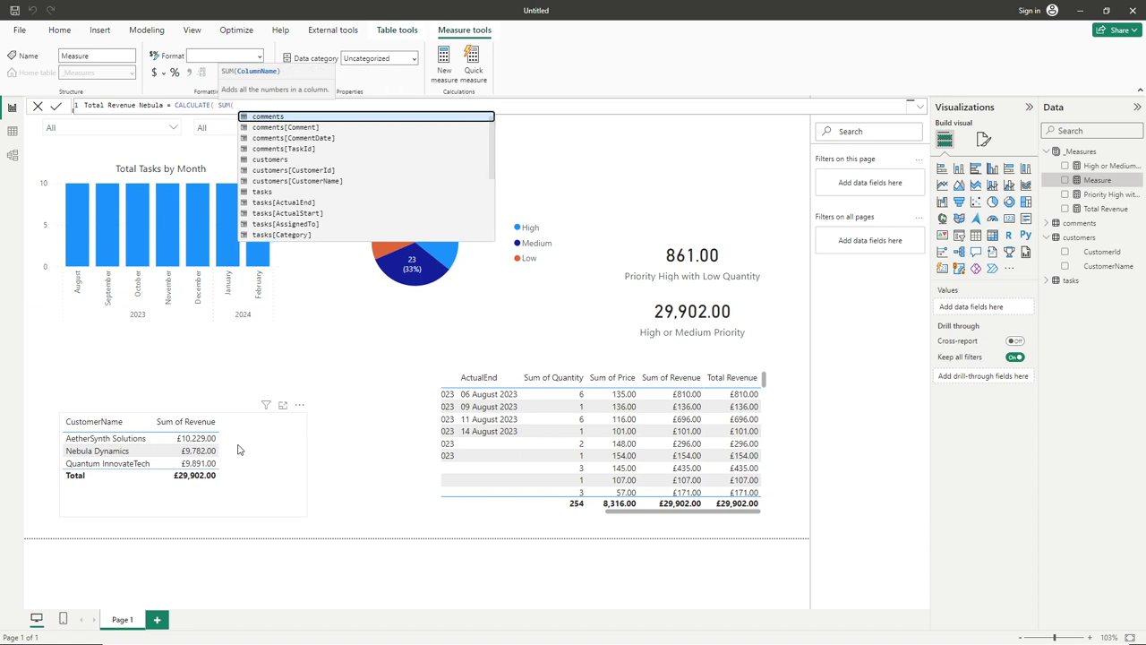
pyautogui.write(' re')
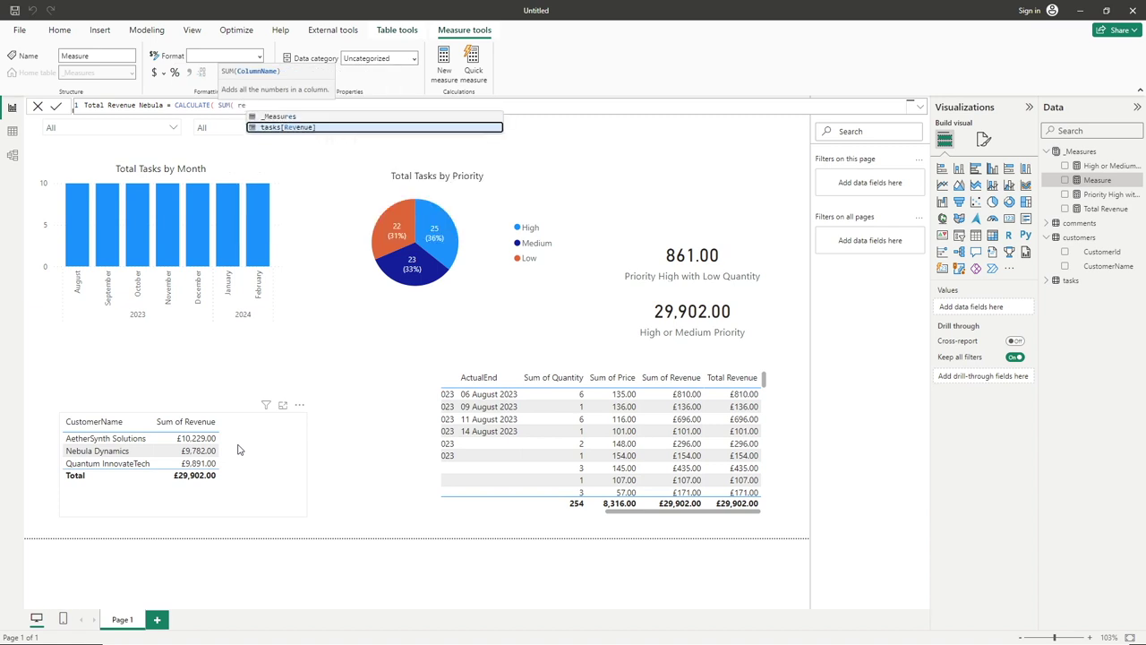
# Complete the formula as CALCULATE( SUM( tasks[Revenue] ), customers[CustomerName] = "Nebula Dynamics" )
pyautogui.press('Tab')
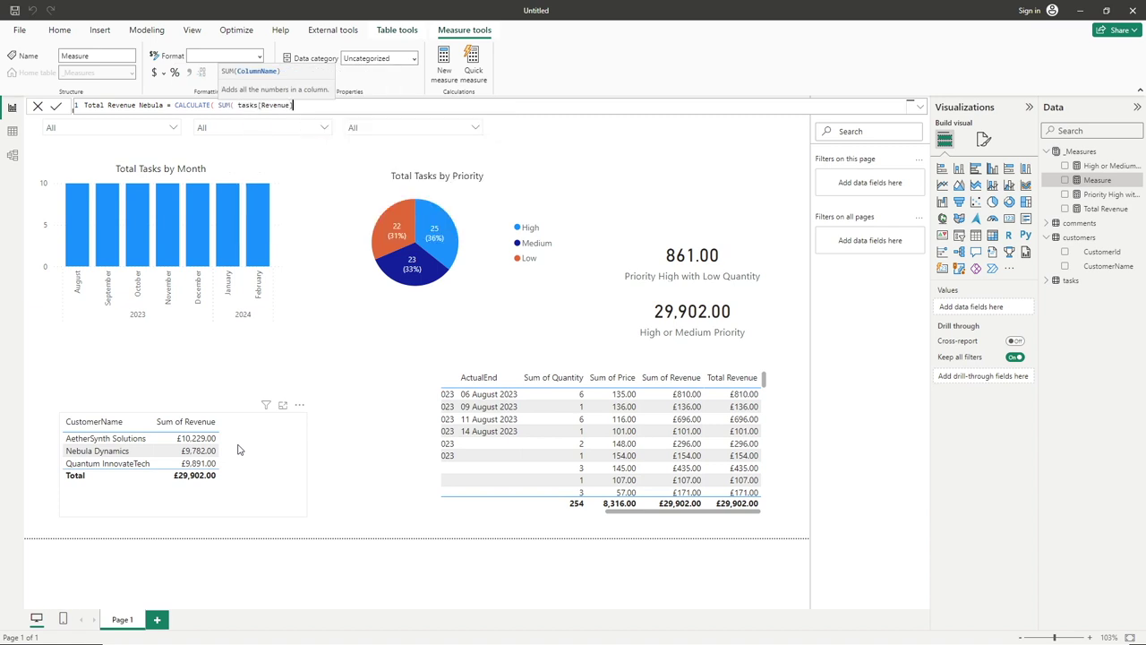
pyautogui.write(')')
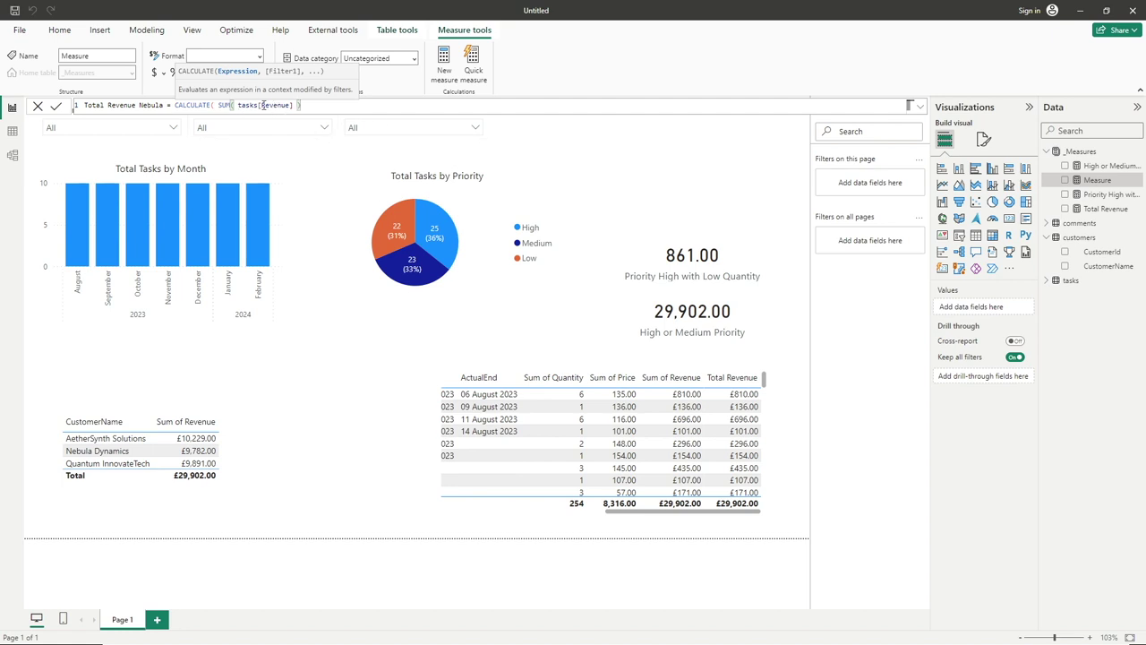
pyautogui.write(',')
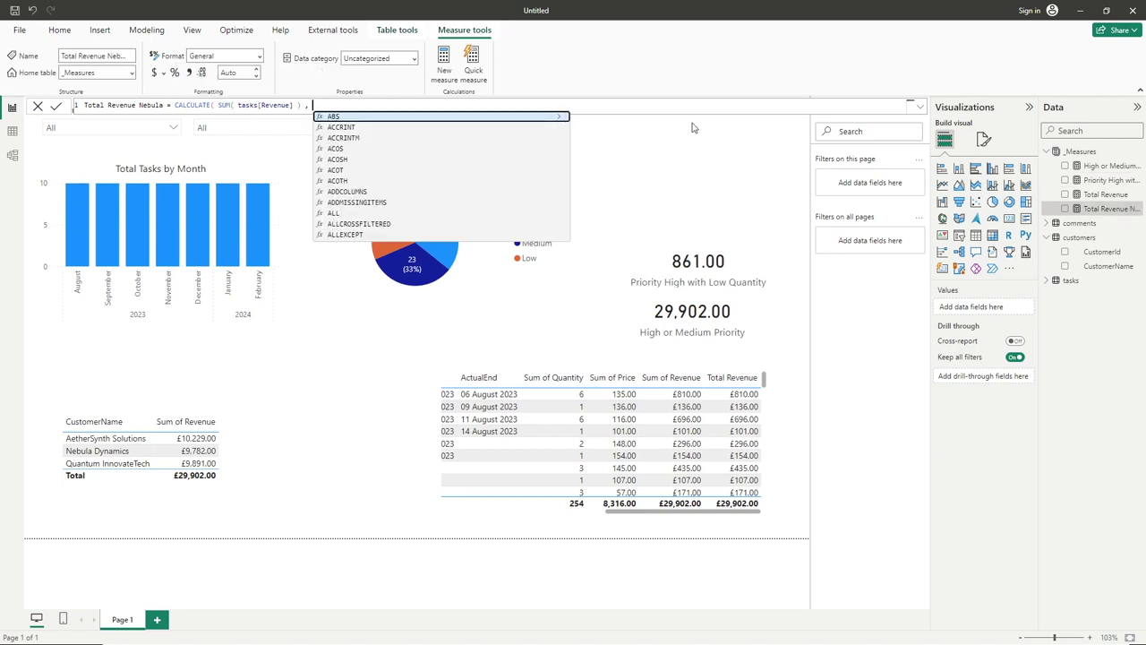
pyautogui.write(' cust')
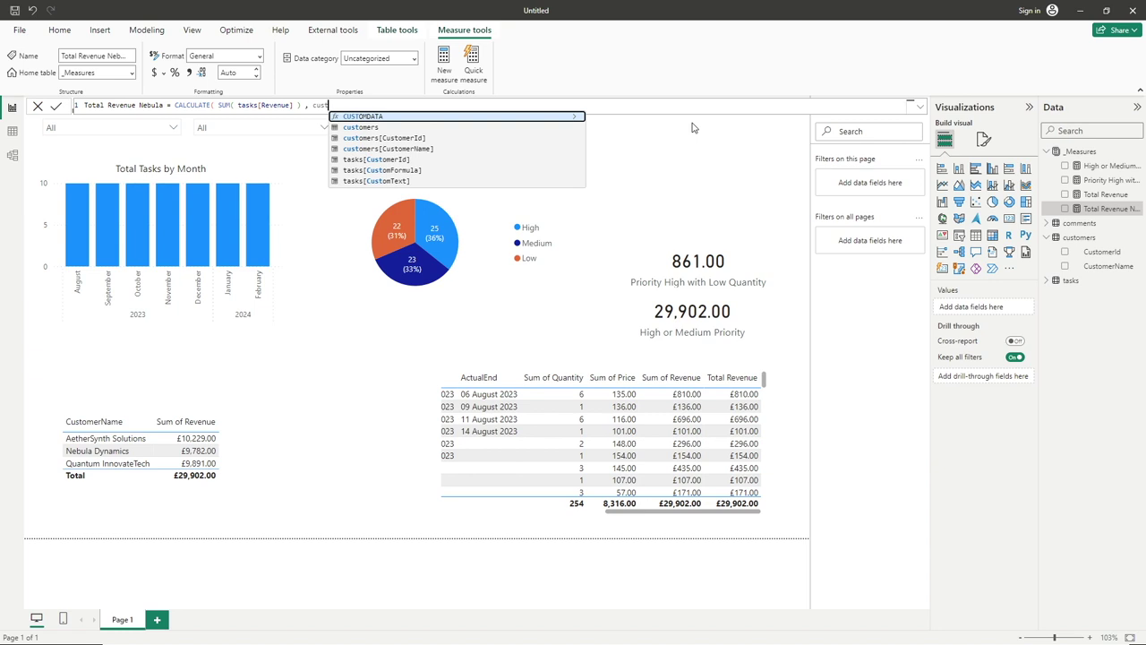
pyautogui.press('Down')
pyautogui.press('Down')
pyautogui.press('Down')
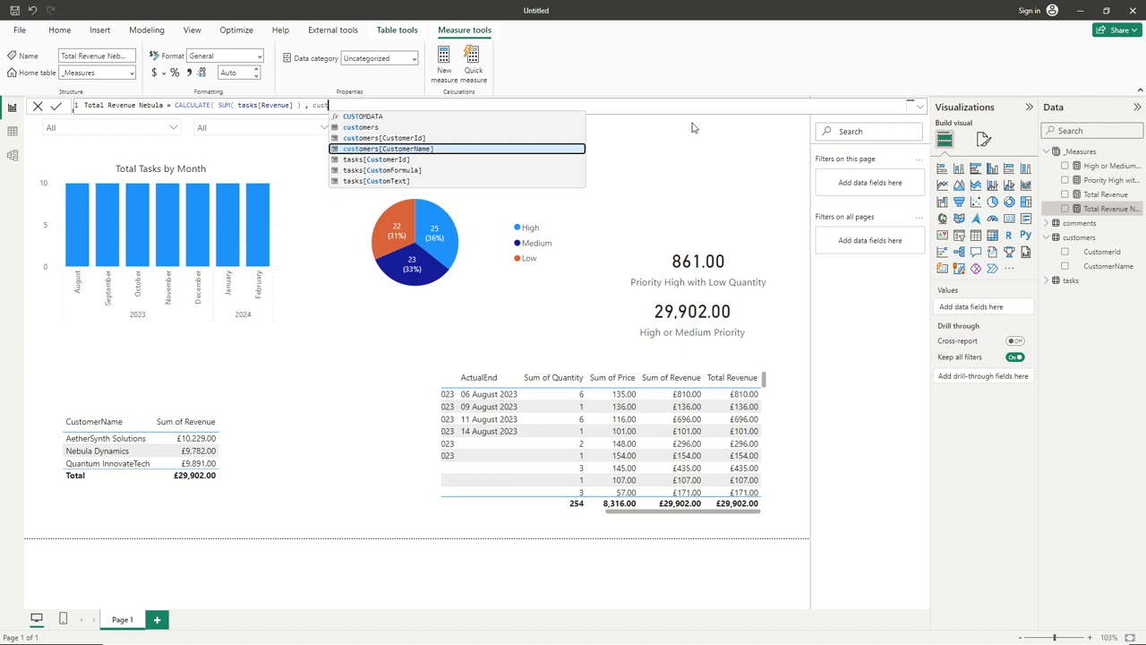
pyautogui.press('Tab')
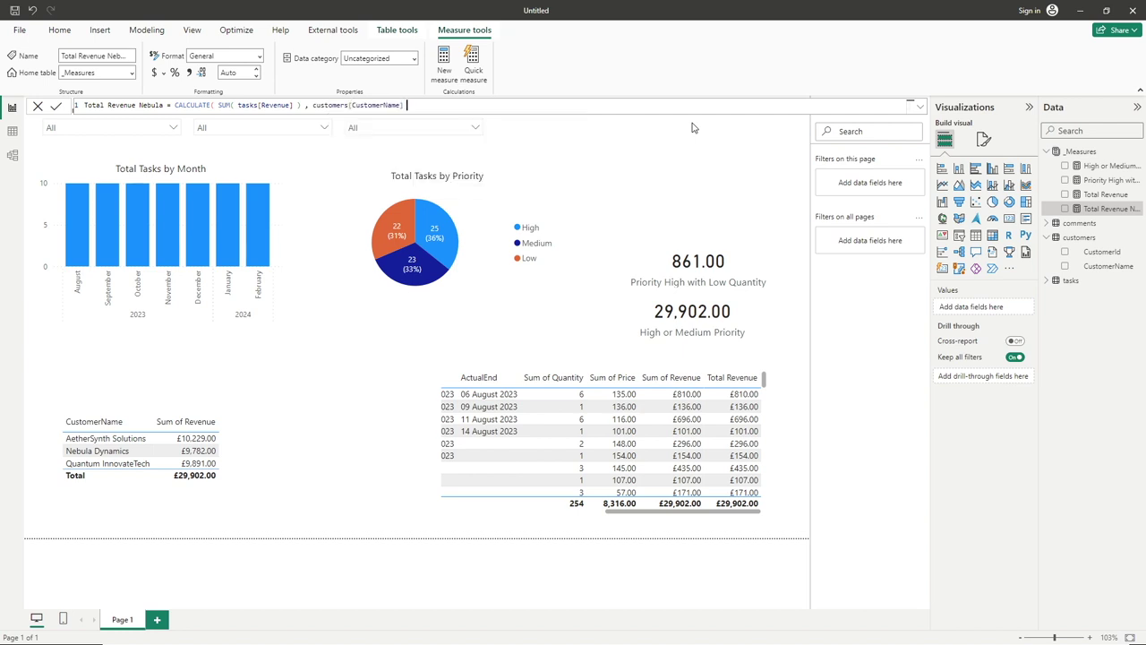
pyautogui.write('"Nebula Dynamics" )')
# Commit the measure and place a duplicate card on top showing Total Revenue Nebula (9,782.00)
pyautogui.click(56, 109)
pyautogui.click(675, 270)
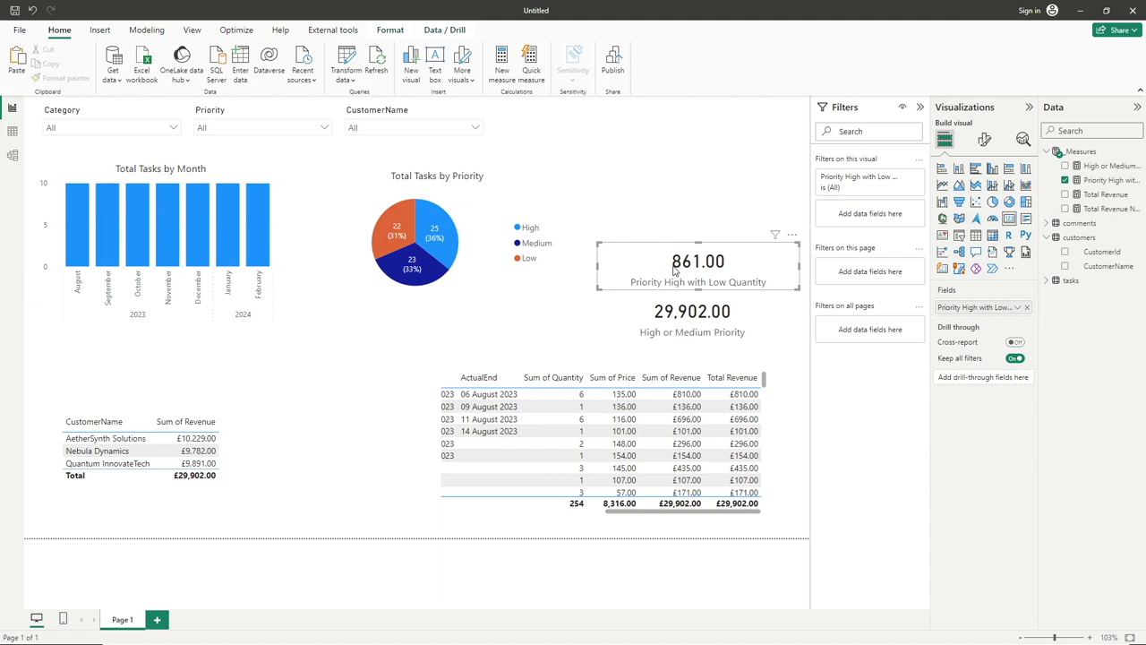
pyautogui.hotkey('ctrl', 'c')
pyautogui.hotkey('ctrl', 'v')
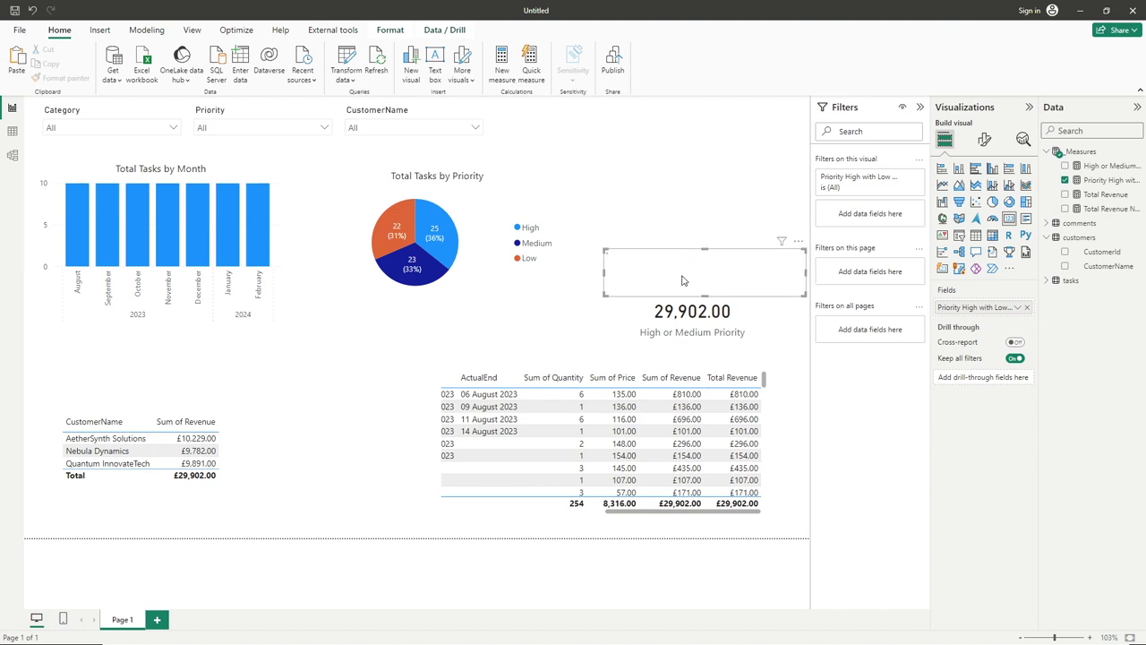
pyautogui.moveTo(678, 273); pyautogui.dragTo(683, 179)
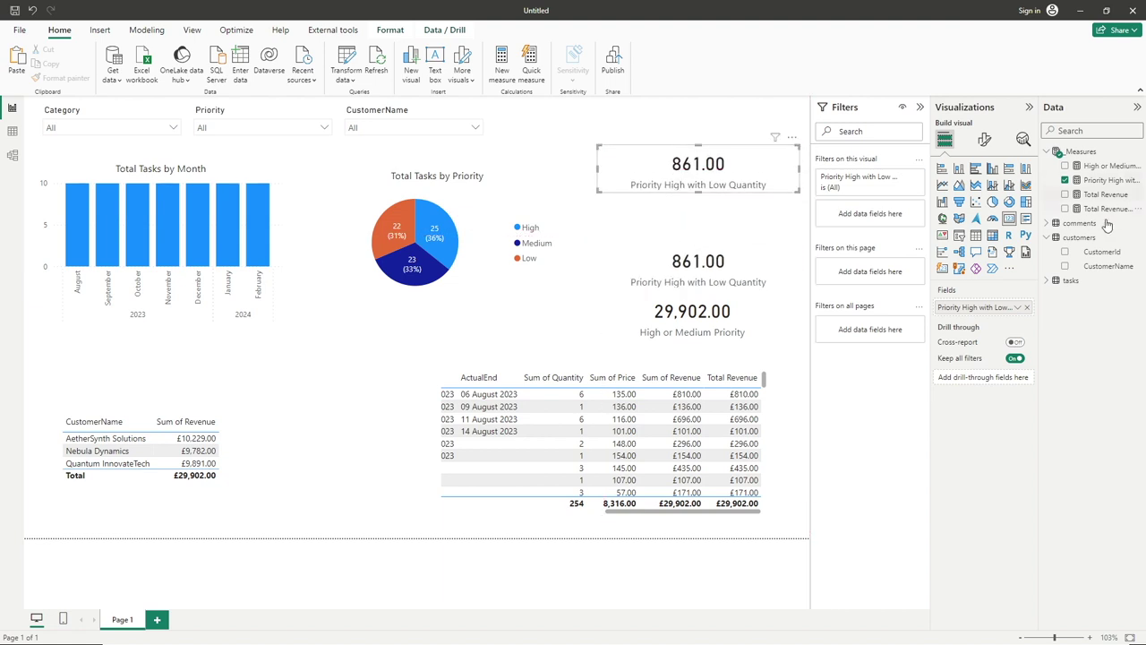
pyautogui.moveTo(1109, 208); pyautogui.dragTo(985, 311)
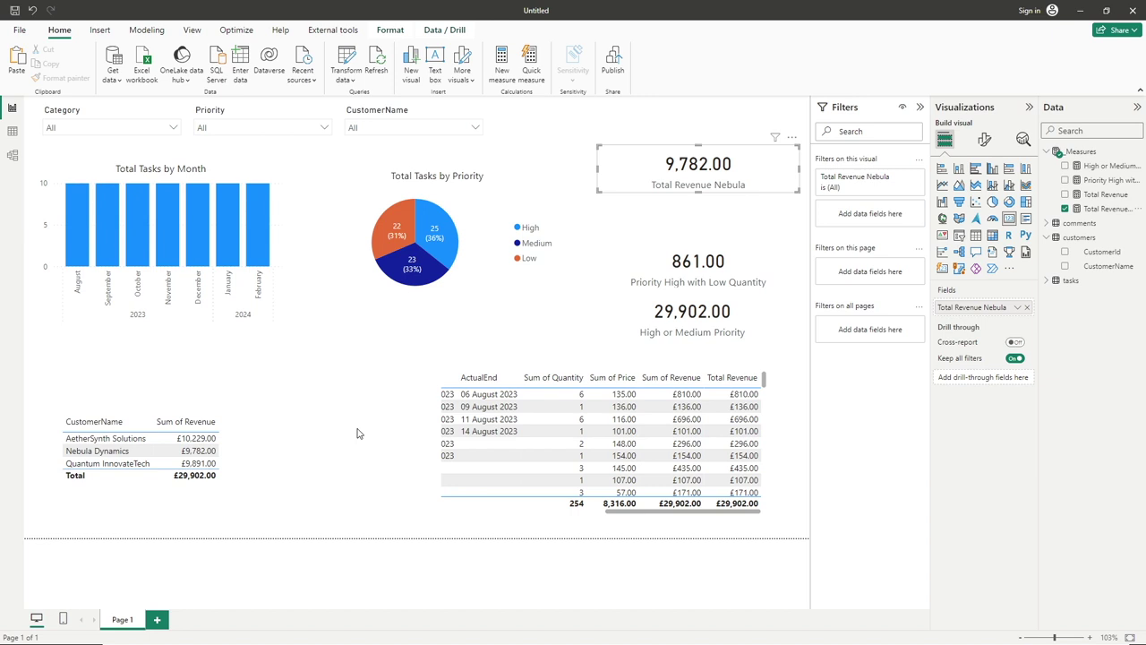
# Reopen the Total Revenue Nebula formula, try an '&& tas' condition, and select the customer condition
pyautogui.click(1087, 213)
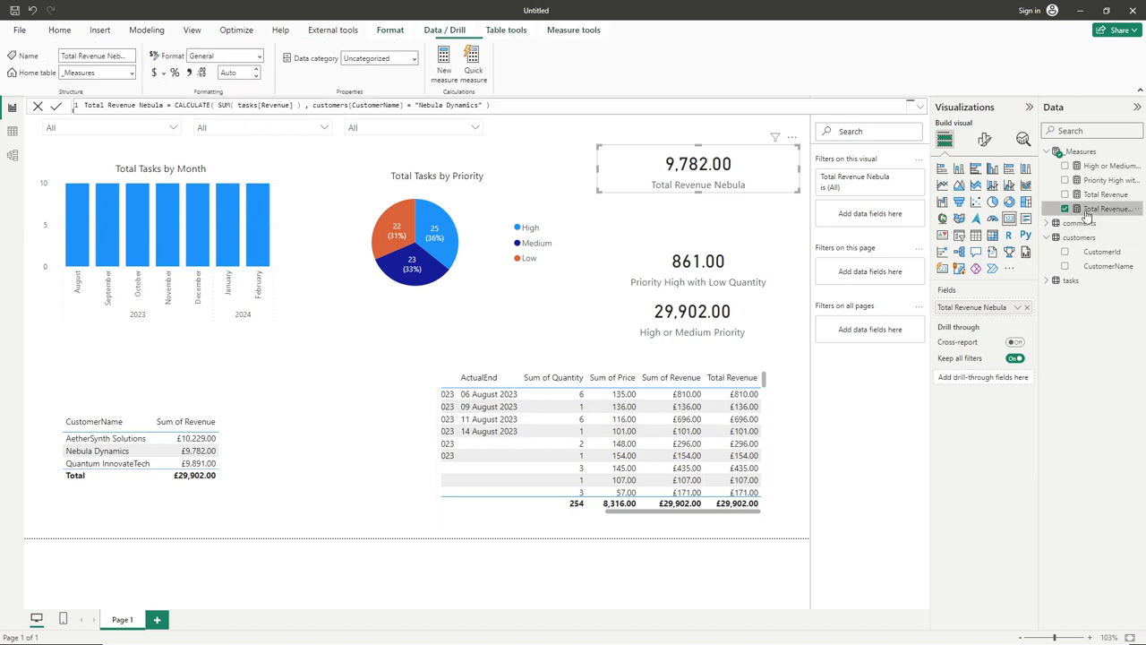
pyautogui.click(482, 105)
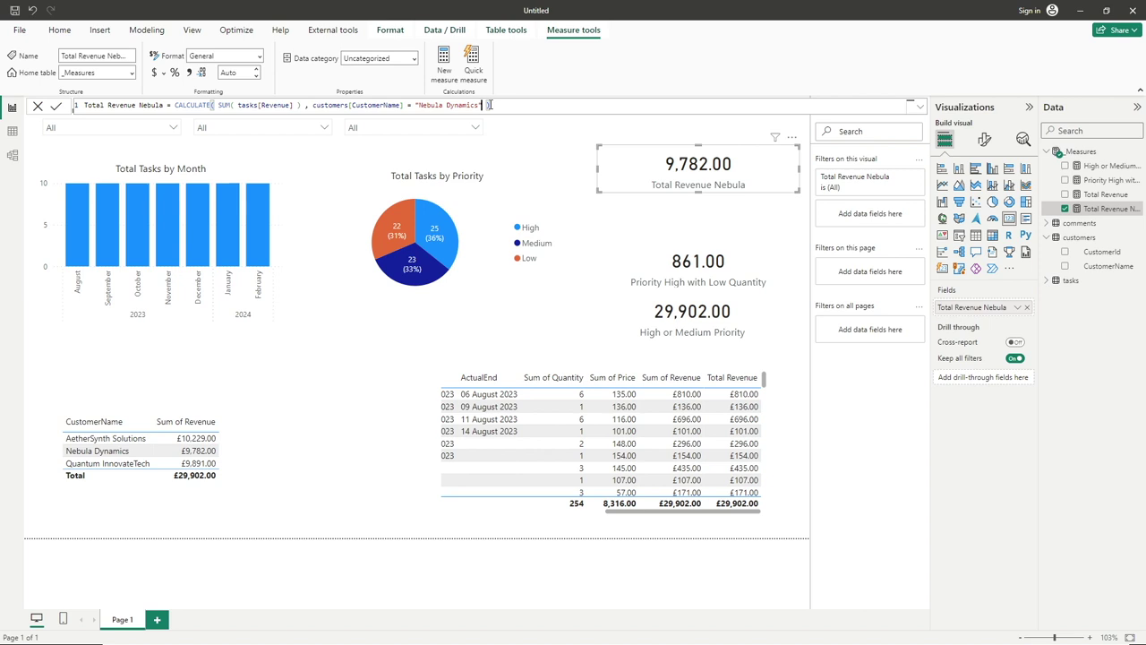
pyautogui.write('&& cus')
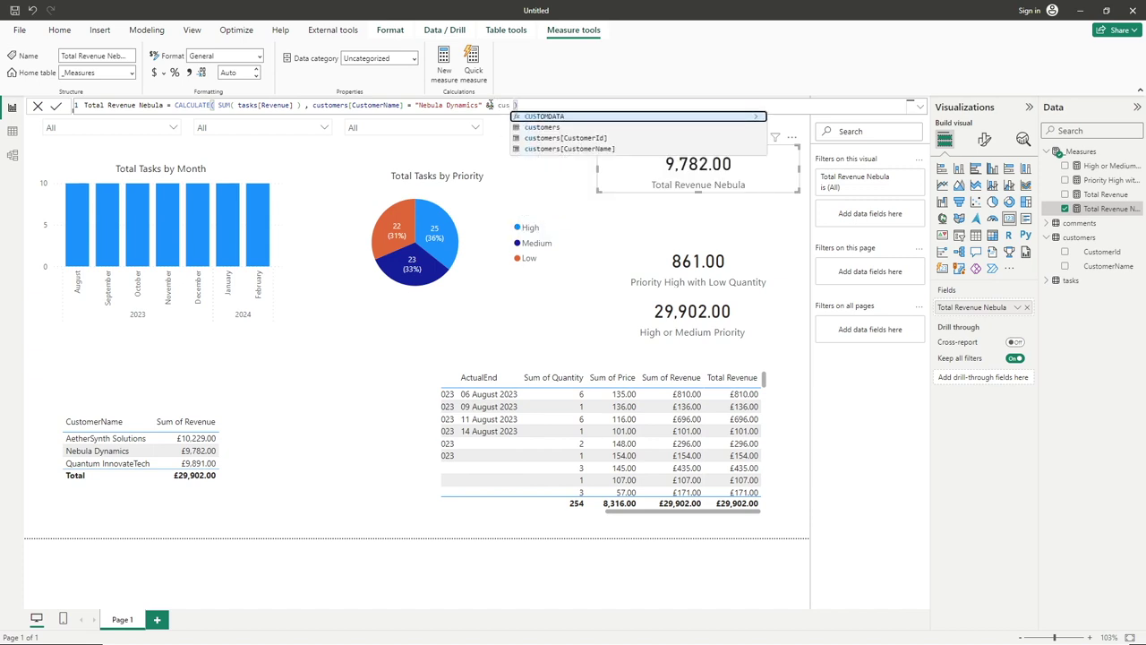
pyautogui.press('BackSpace')
pyautogui.press('BackSpace')
pyautogui.press('BackSpace')
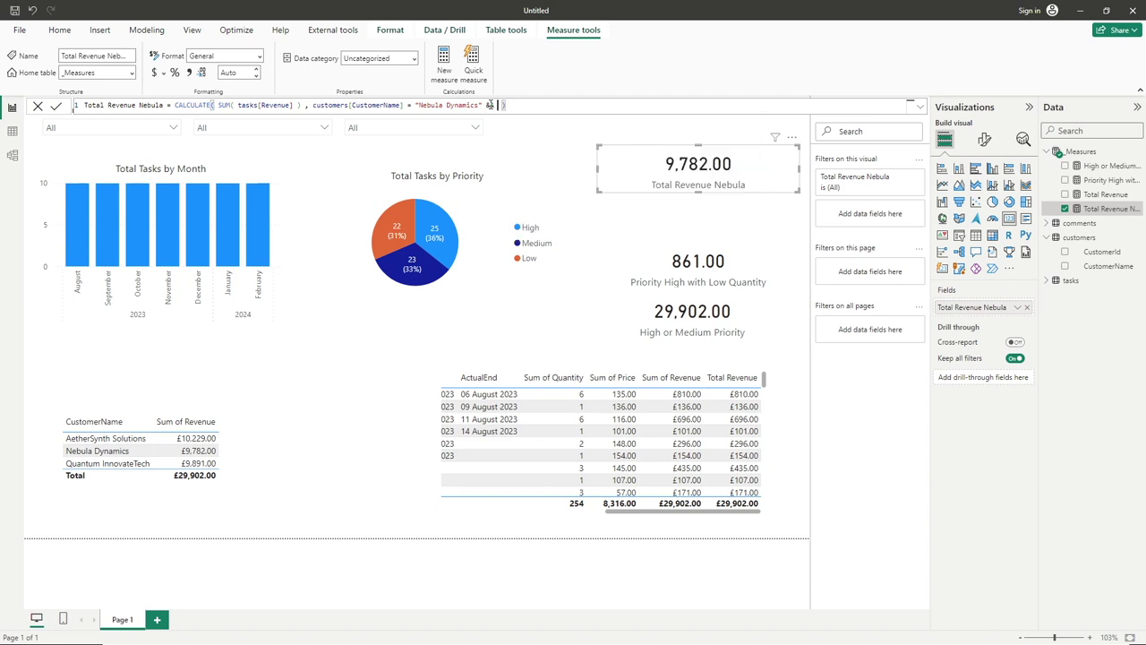
pyautogui.write('tas')
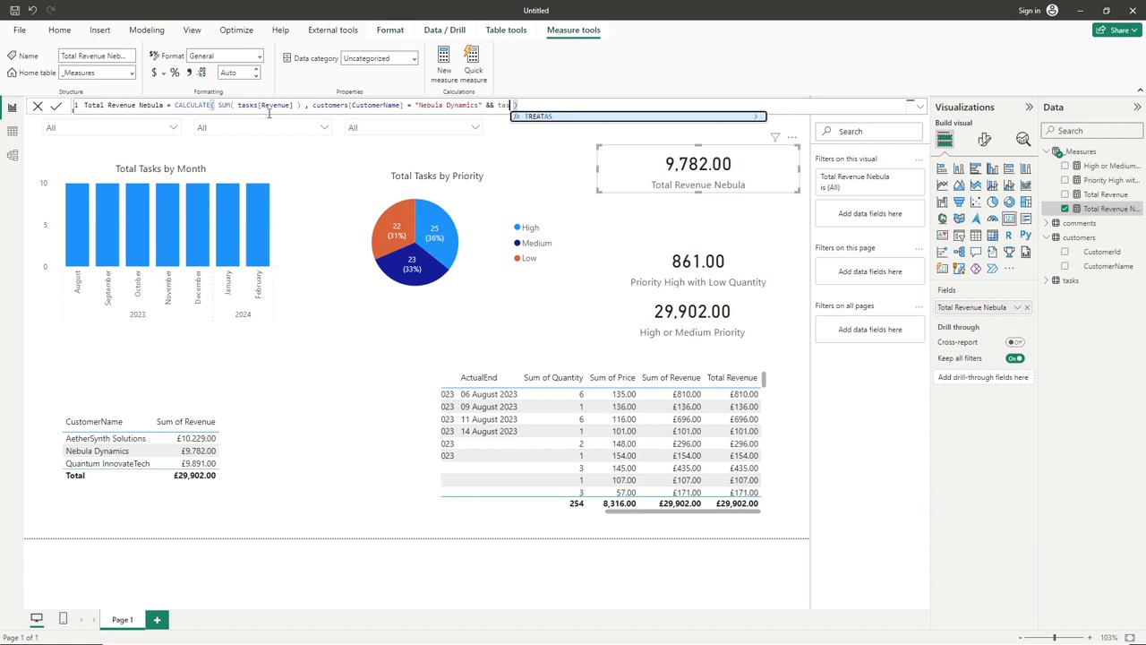
pyautogui.moveTo(311, 105); pyautogui.dragTo(544, 92)
# Replace the condition with FILTER( customers, customers[CustomerName] = "Nebula Dynamics" ) and begin a tasks FILTER
pyautogui.press('BackSpace')
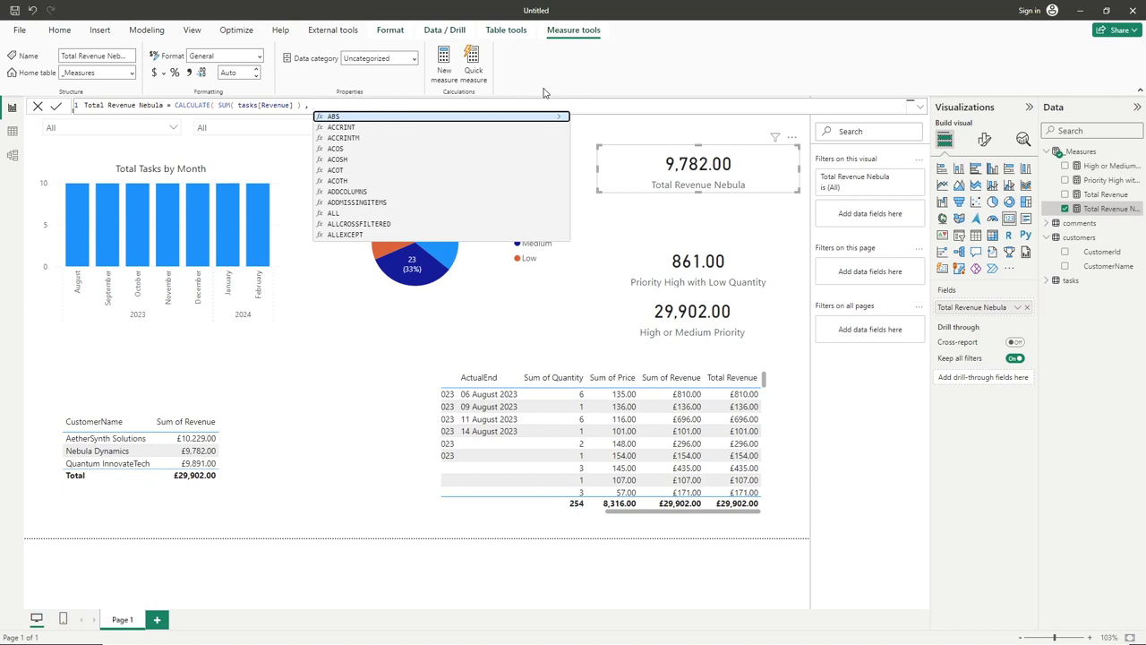
pyautogui.write('FILTER(')
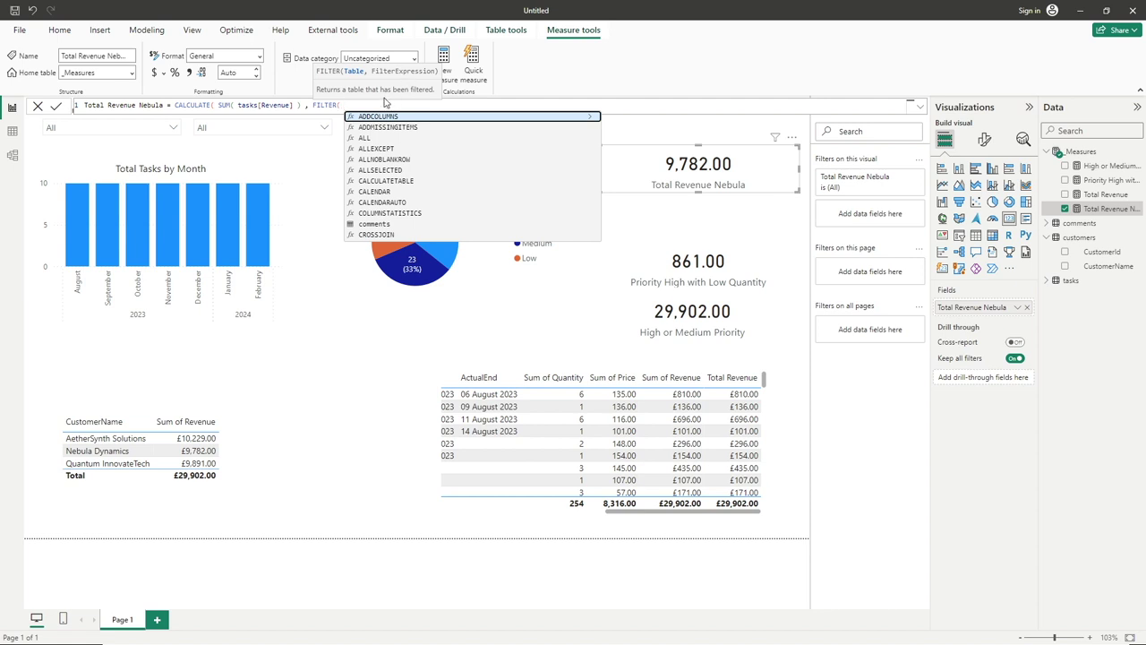
pyautogui.write('cus')
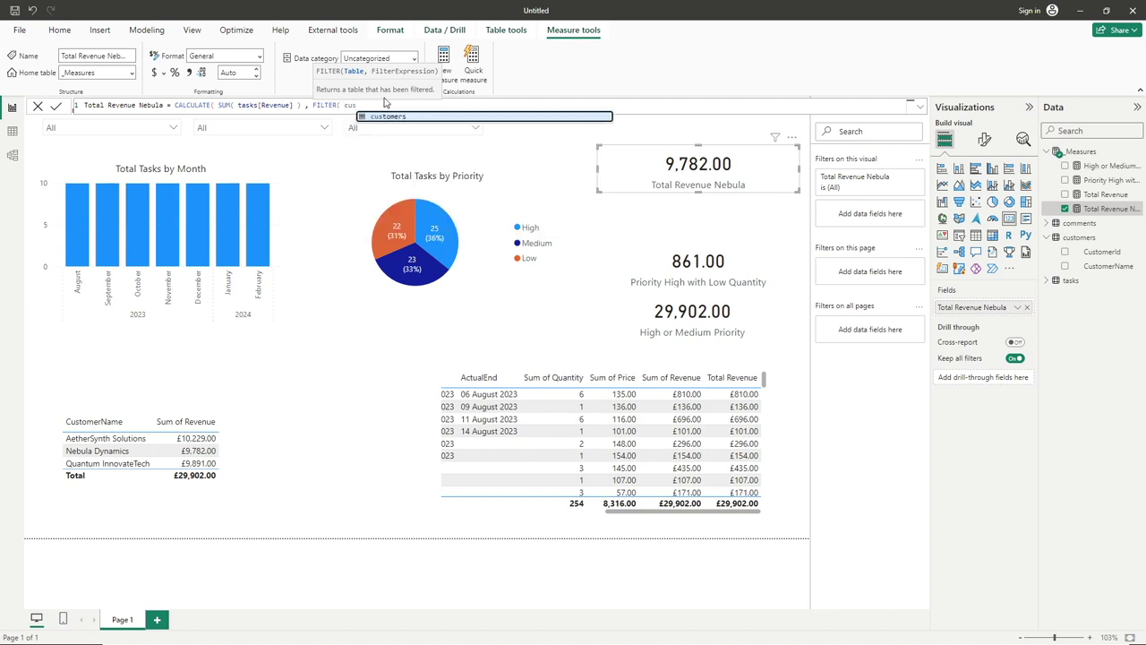
pyautogui.press('Tab')
pyautogui.write(',')
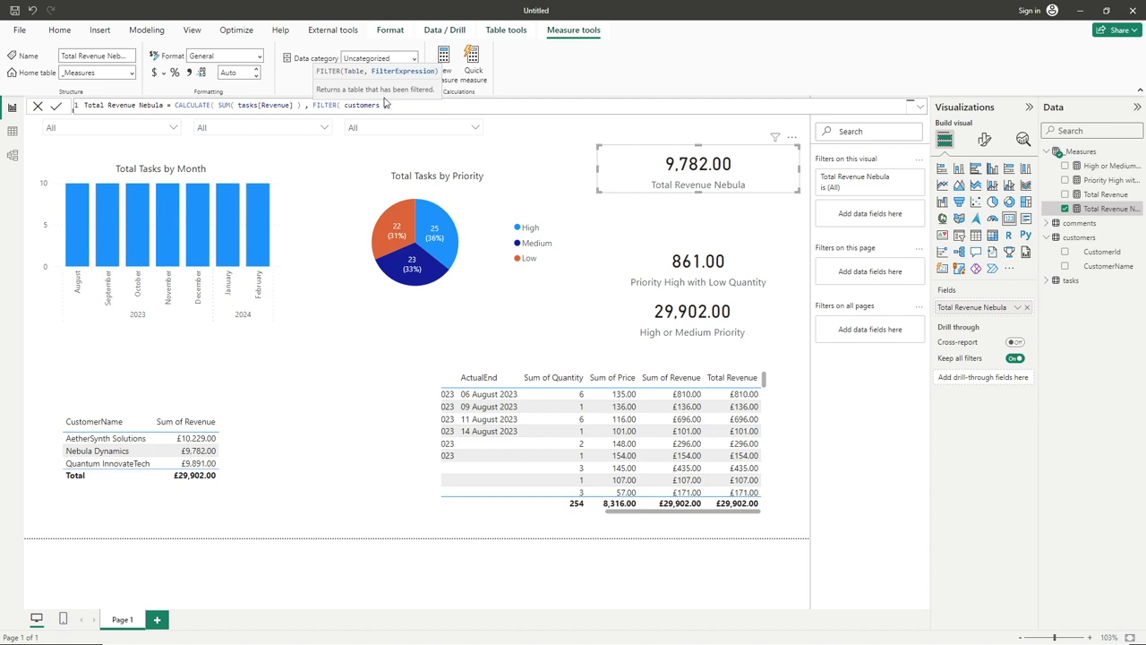
pyautogui.write('cust')
pyautogui.press('Down')
pyautogui.press('Down')
pyautogui.press('Down')
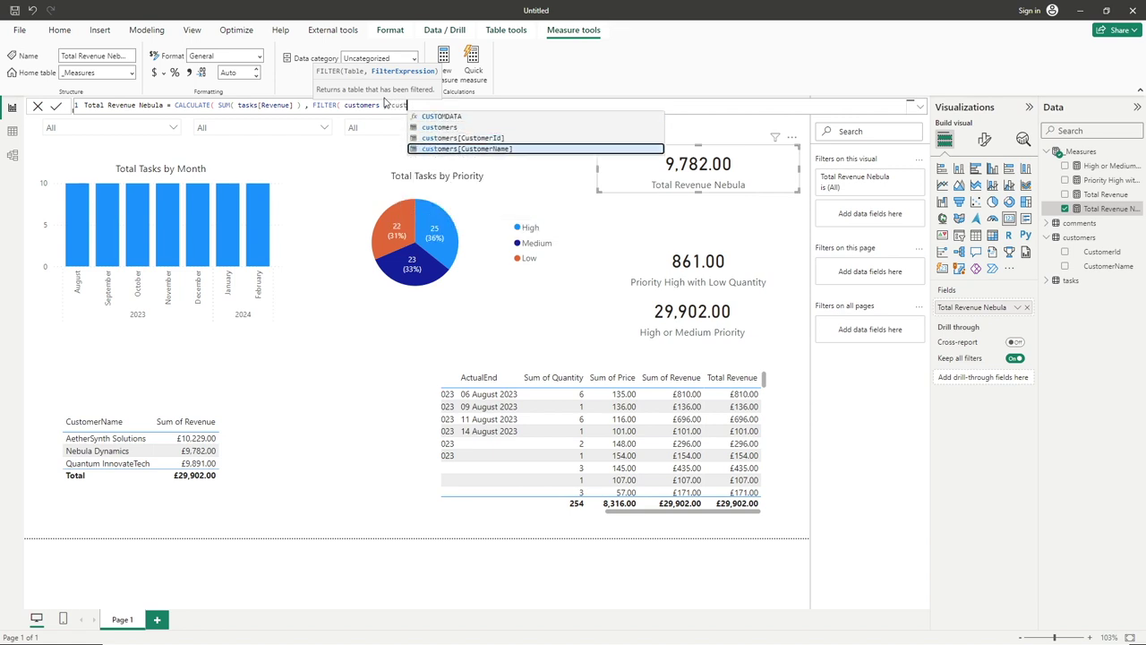
pyautogui.press('Tab')
pyautogui.write('= "Nebula')
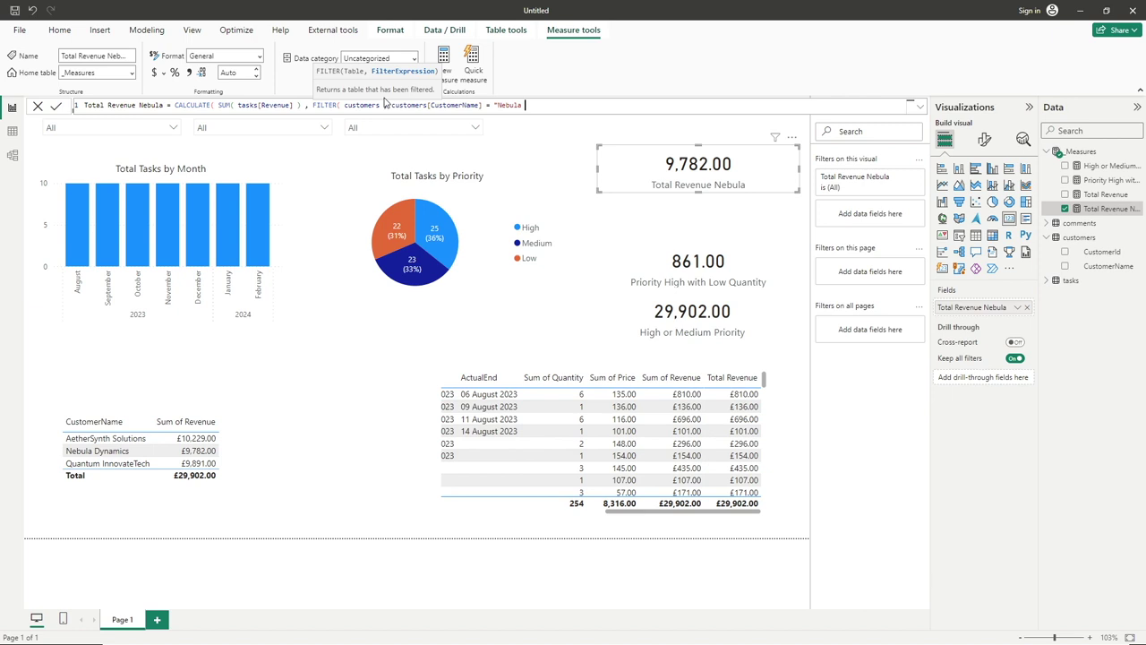
pyautogui.write(' Dynamics" )')
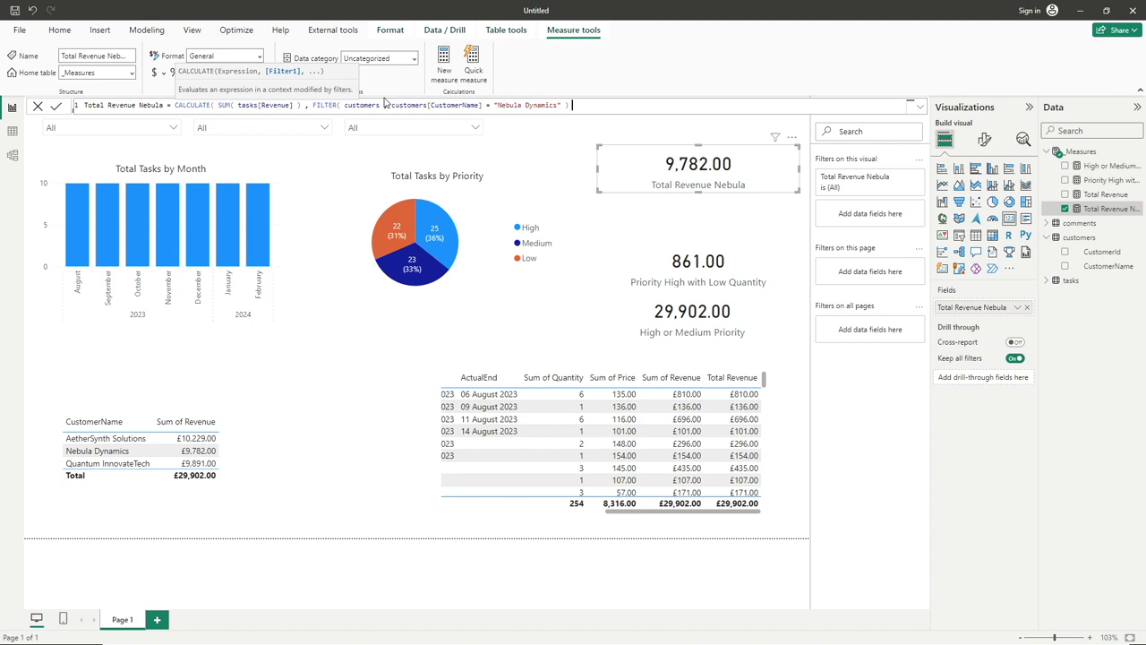
pyautogui.write(' ,')
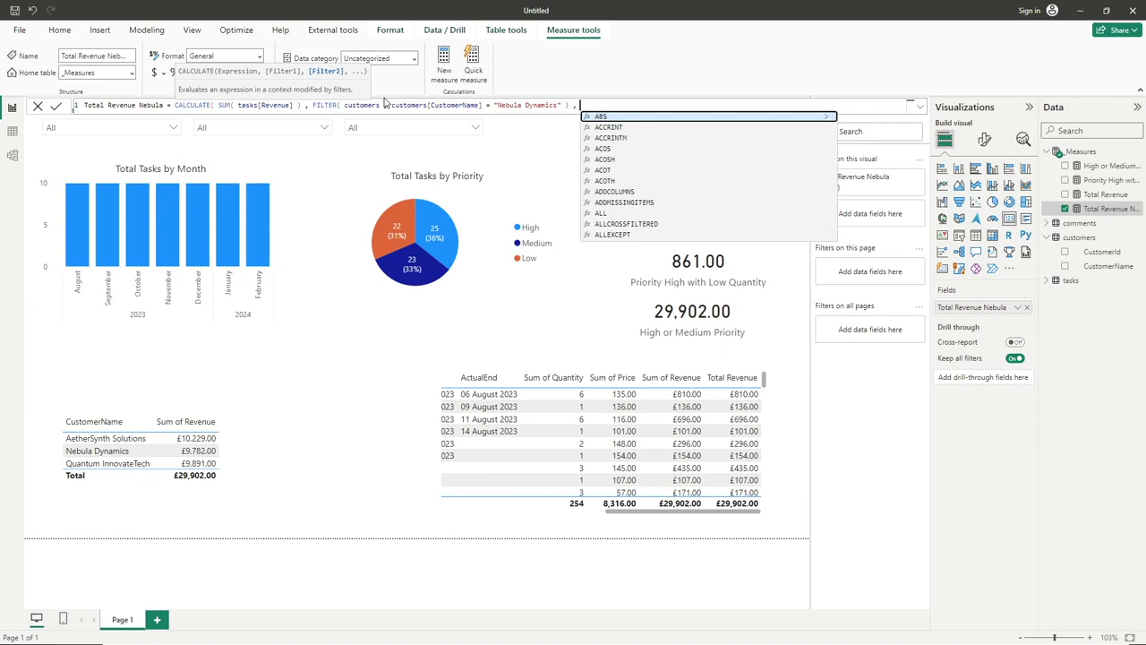
pyautogui.write(' FILTER(')
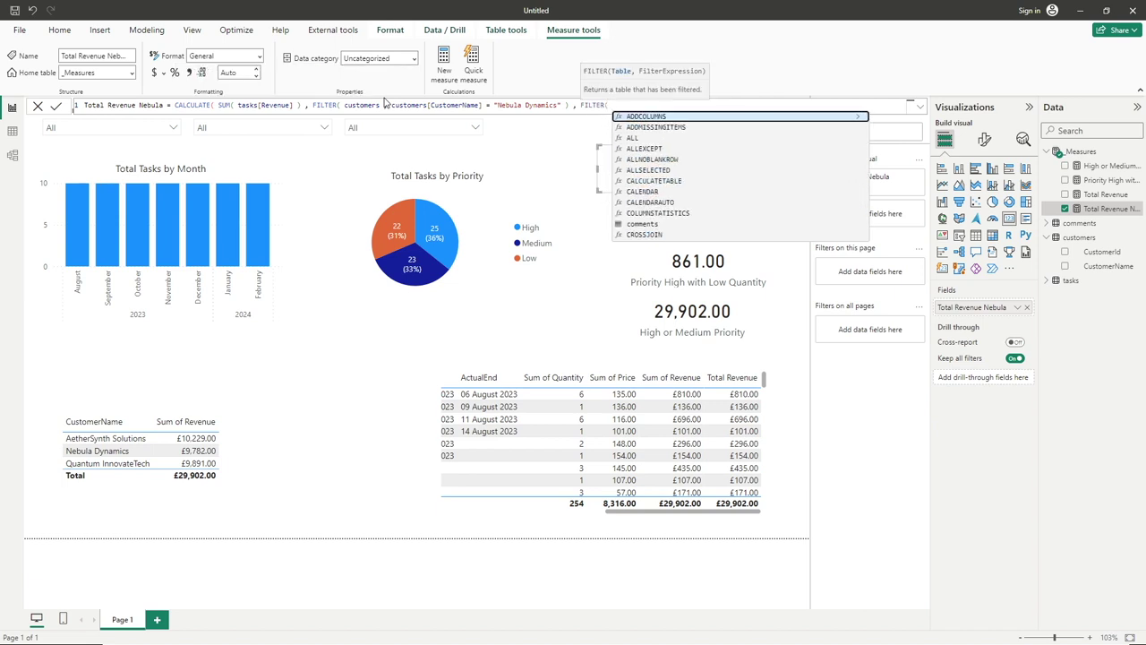
pyautogui.write(' tasks ,')
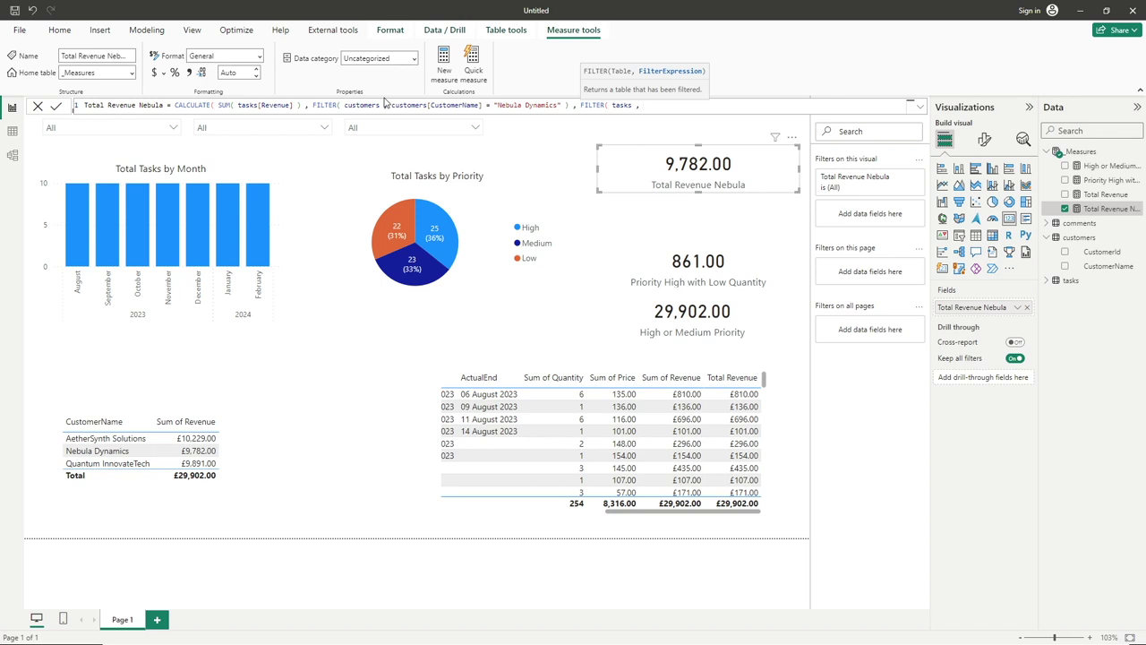
pyautogui.write(' pri')
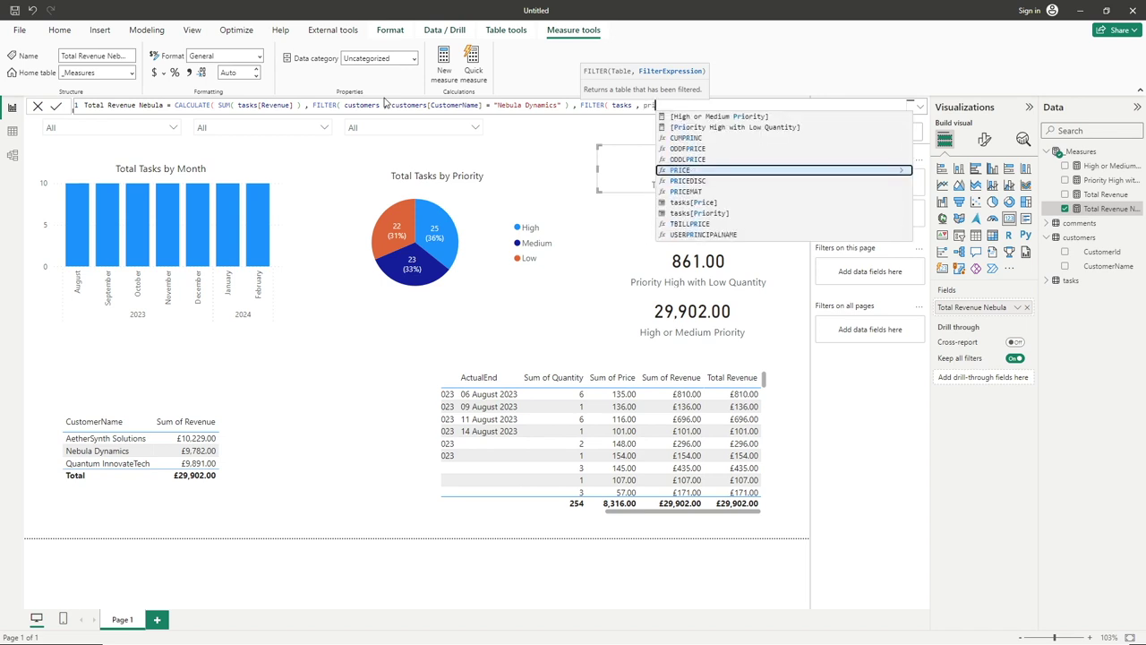
# Finish FILTER( tasks, tasks[Priority] = "High" ), close CALCULATE and commit, giving 1,292.00
pyautogui.press('Down')
pyautogui.press('Down')
pyautogui.press('Down')
pyautogui.press('Down')
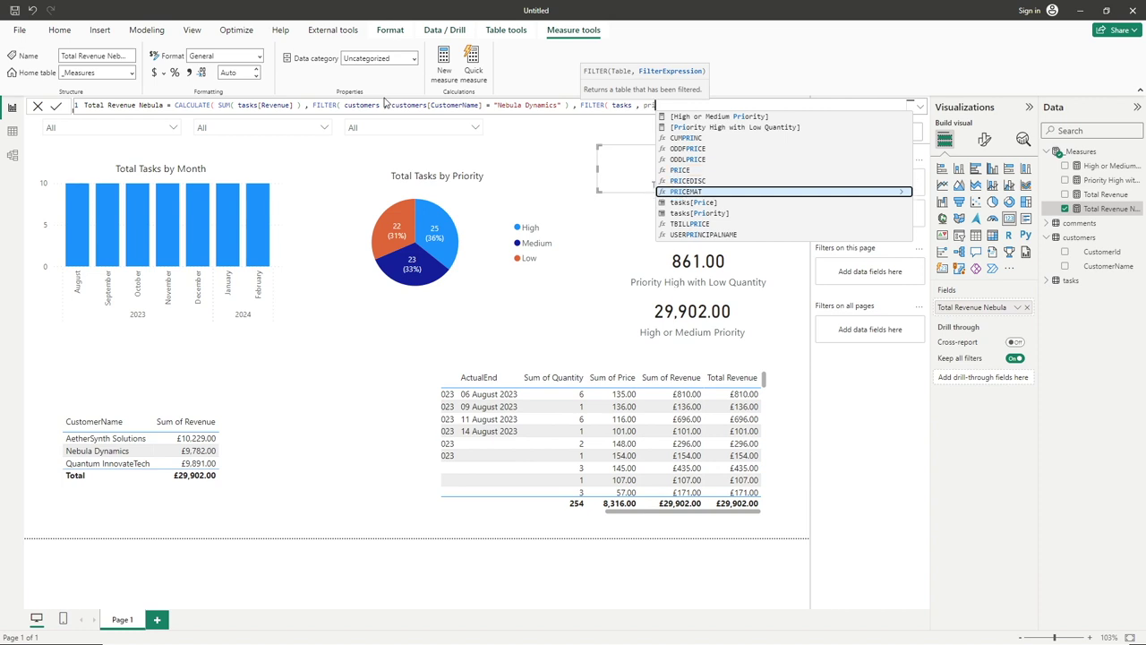
pyautogui.press('Tab')
pyautogui.write('= ')
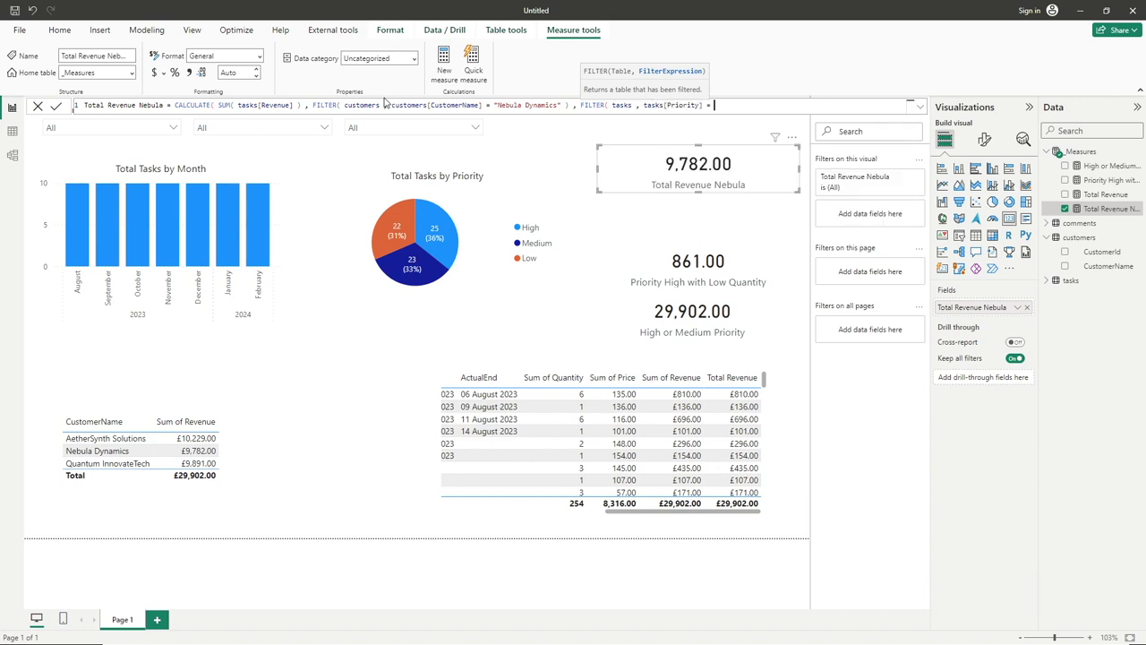
pyautogui.write('"High" )')
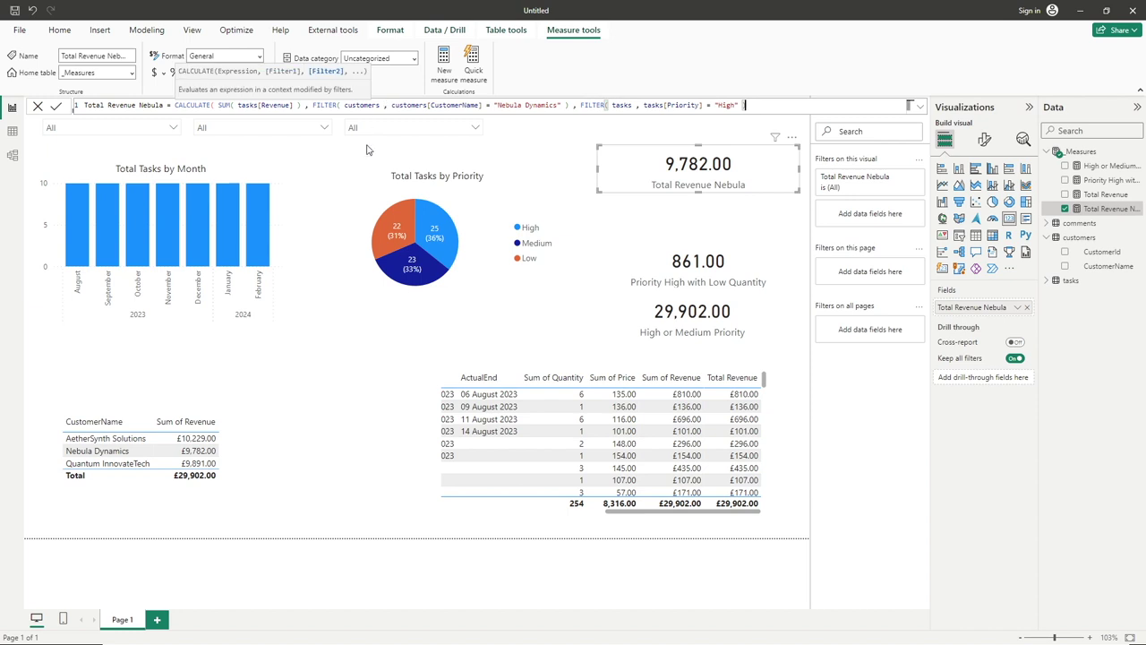
pyautogui.click(606, 106)
pyautogui.click(794, 106)
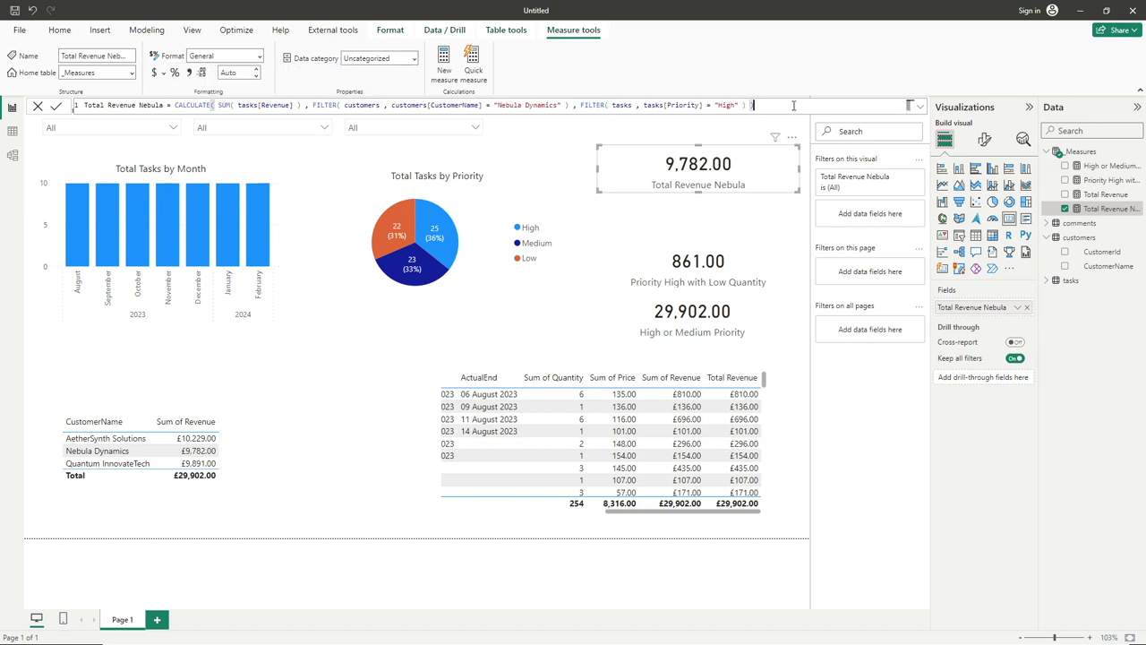
pyautogui.write(')')
pyautogui.press('Return')
# Filter the report to Nebula Dynamics in the CustomerName slicer and High in Priority
pyautogui.moveTo(640, 514); pyautogui.dragTo(443, 512)
pyautogui.click(518, 348)
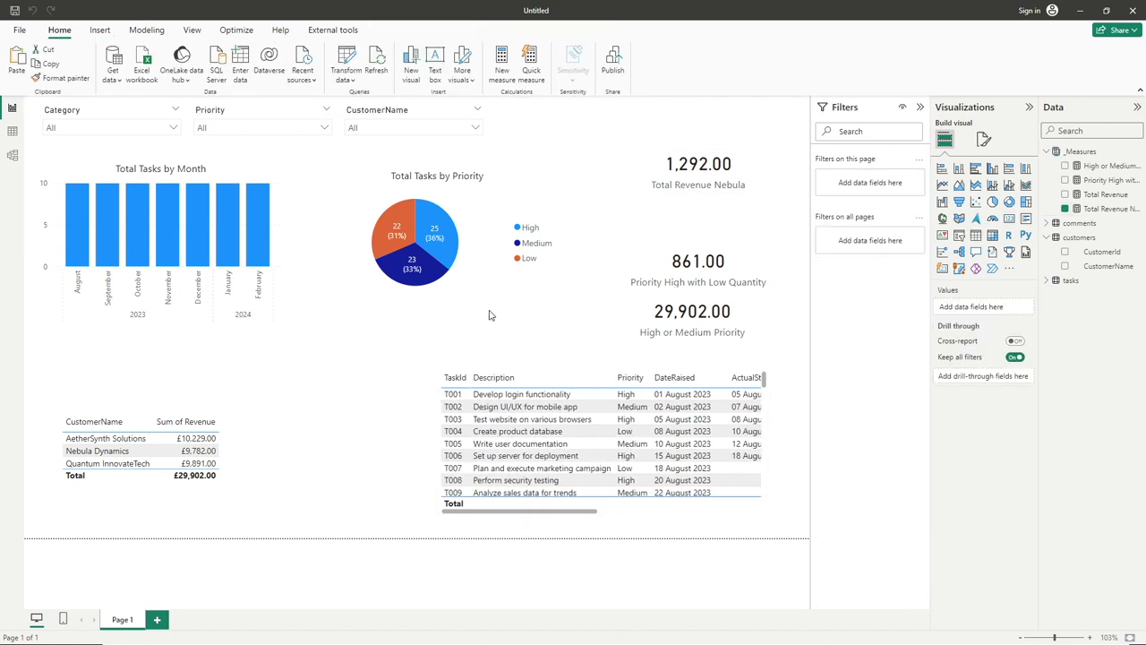
pyautogui.click(476, 129)
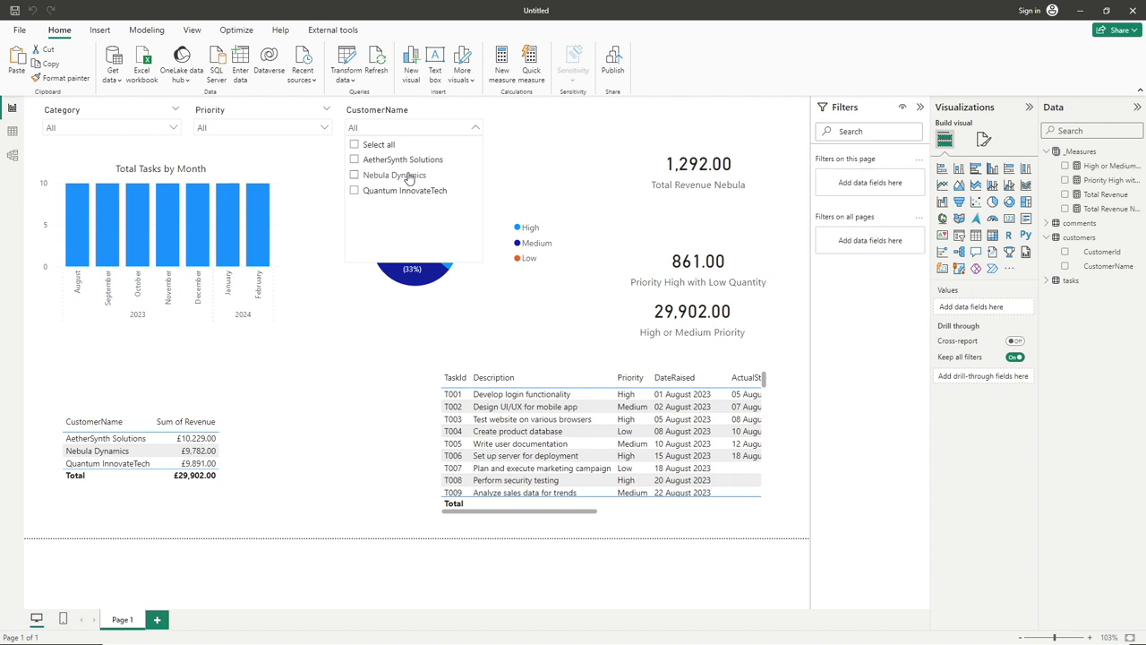
pyautogui.click(407, 175)
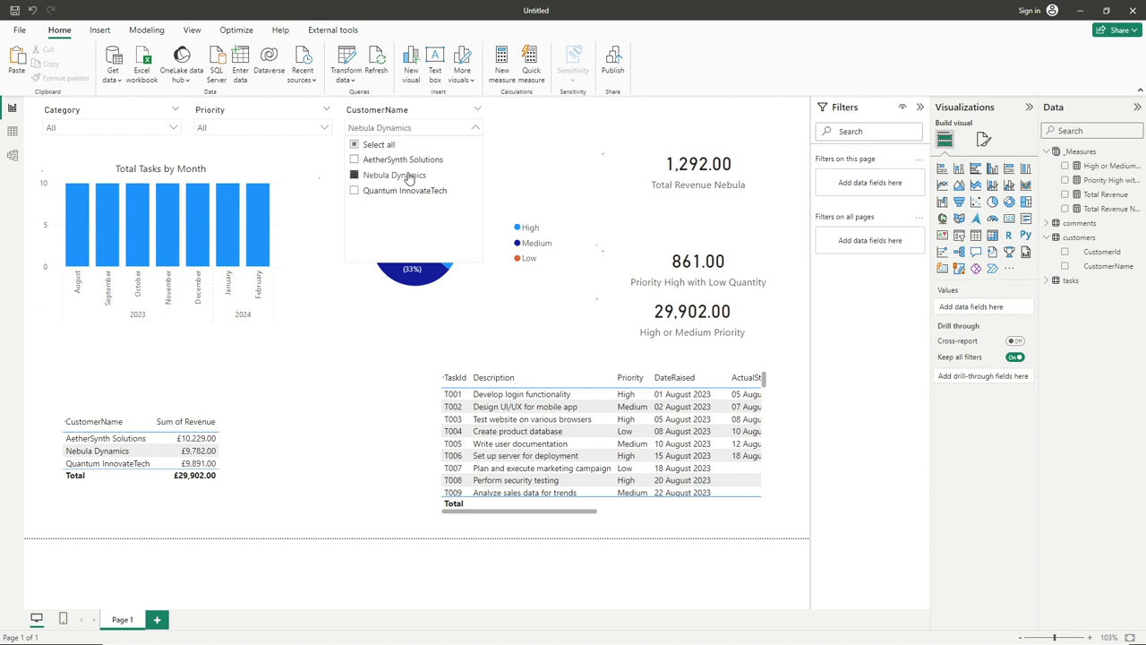
pyautogui.click(324, 128)
pyautogui.click(207, 160)
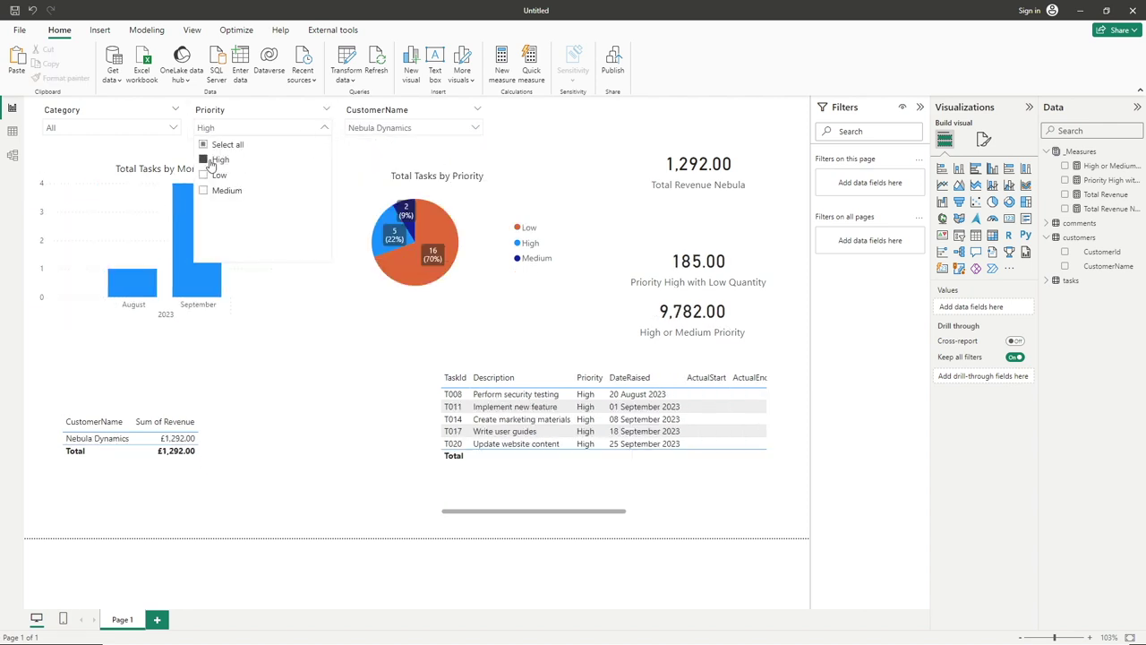
# Reset the CustomerName and Priority slicers to All, confirming the card still shows 1,292.00
pyautogui.moveTo(618, 514); pyautogui.dragTo(793, 519)
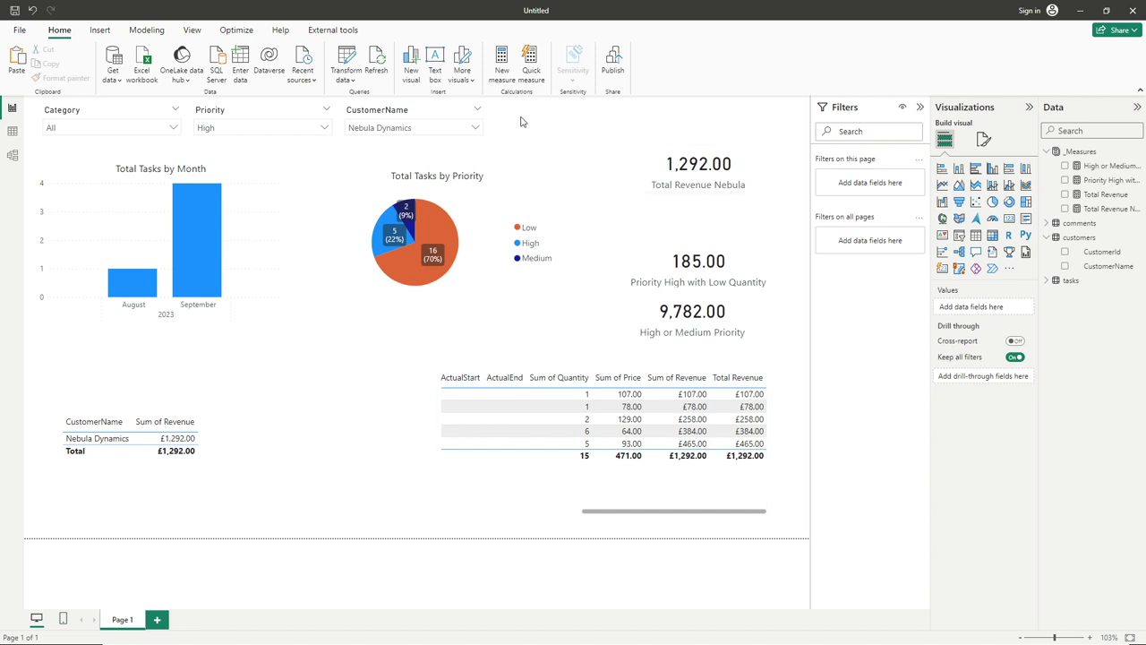
pyautogui.click(463, 111)
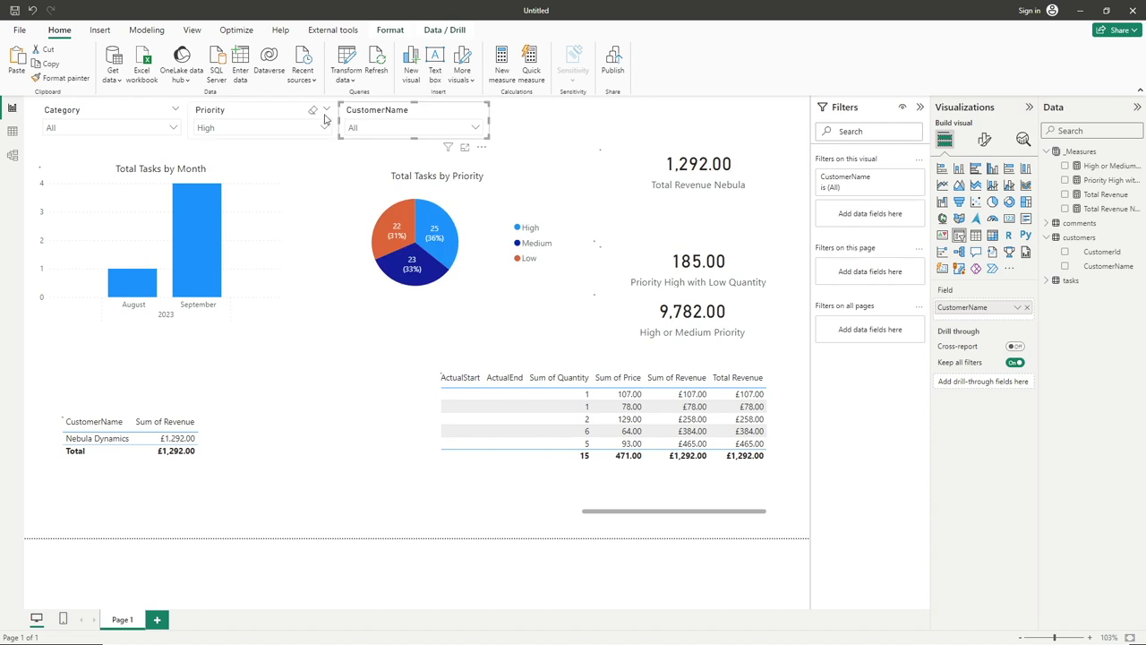
pyautogui.click(314, 111)
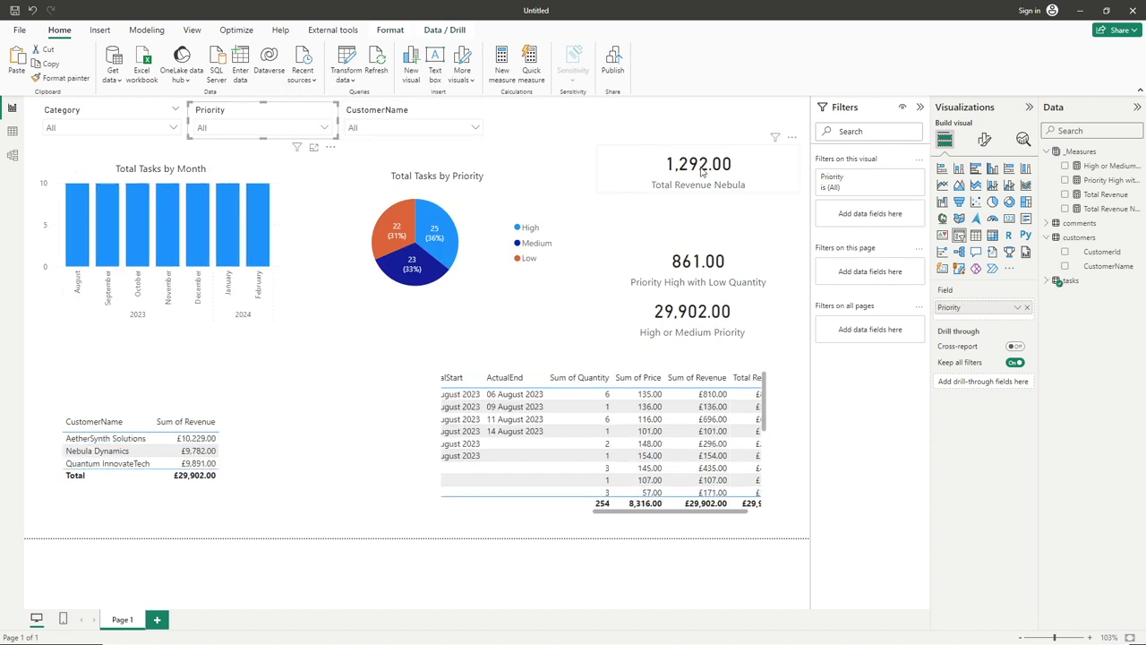
pyautogui.click(602, 180)
pyautogui.click(582, 178)
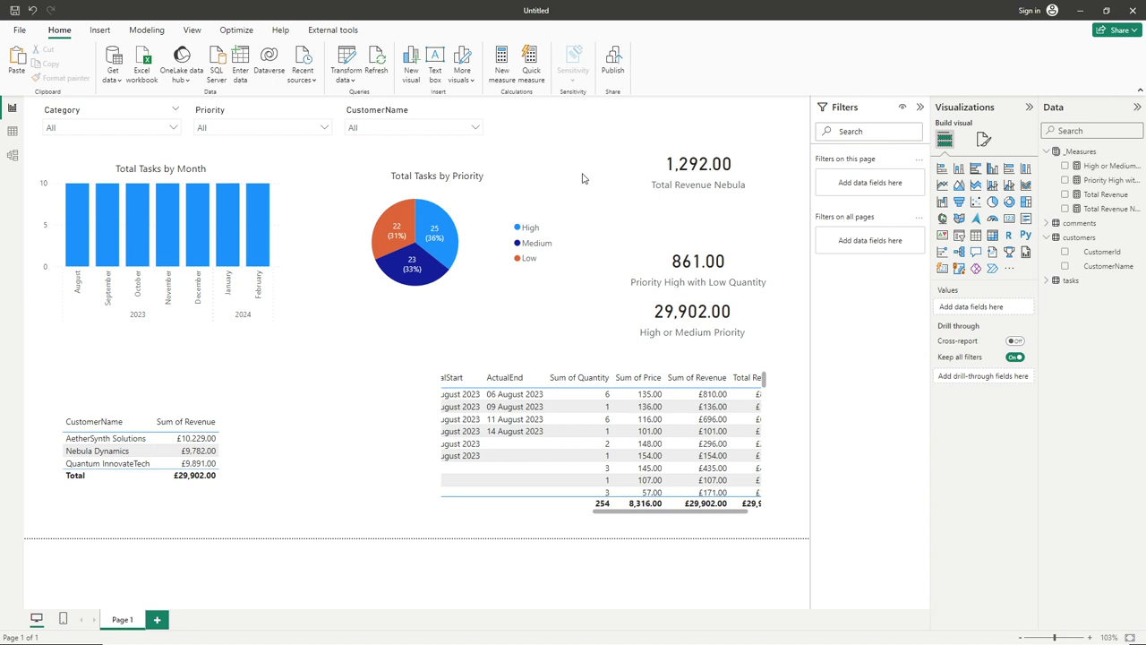
# In the Total Revenue Nebula formula, break lines before CALCULATE and SUM
pyautogui.click(1089, 209)
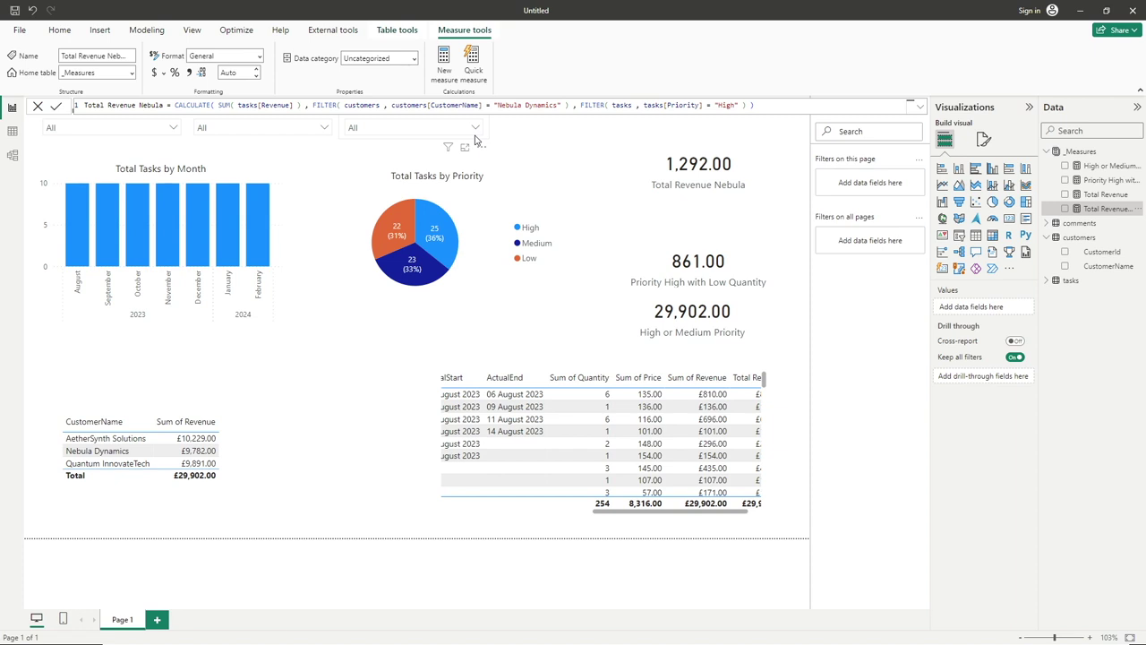
pyautogui.click(579, 106)
pyautogui.click(176, 106)
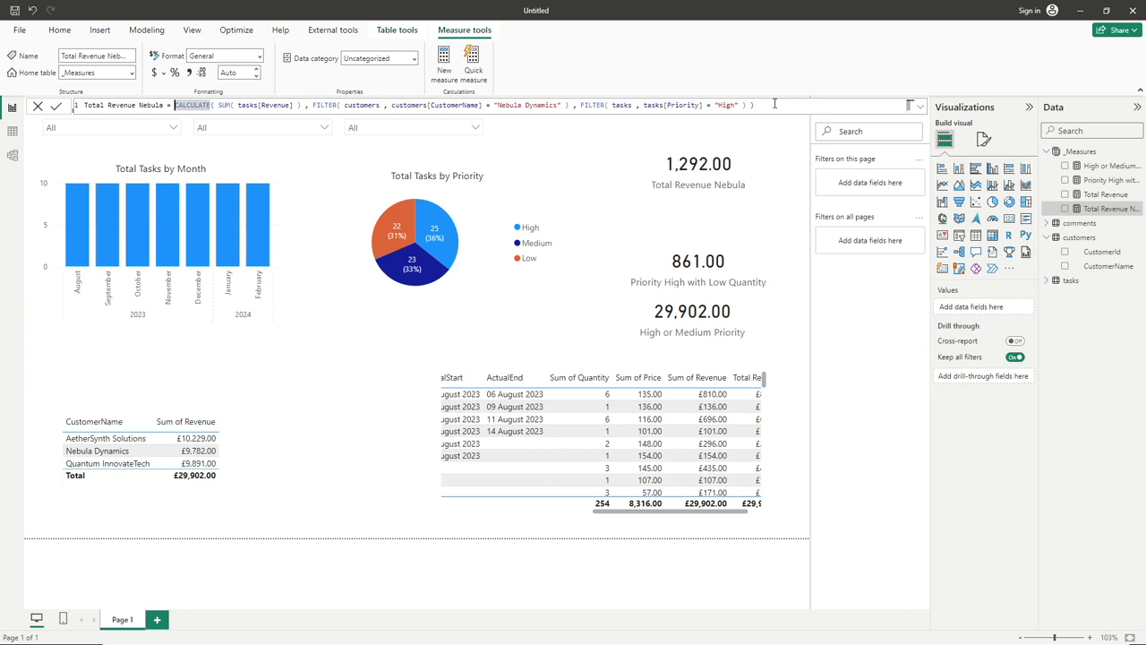
pyautogui.hotkey('shift', 'Return')
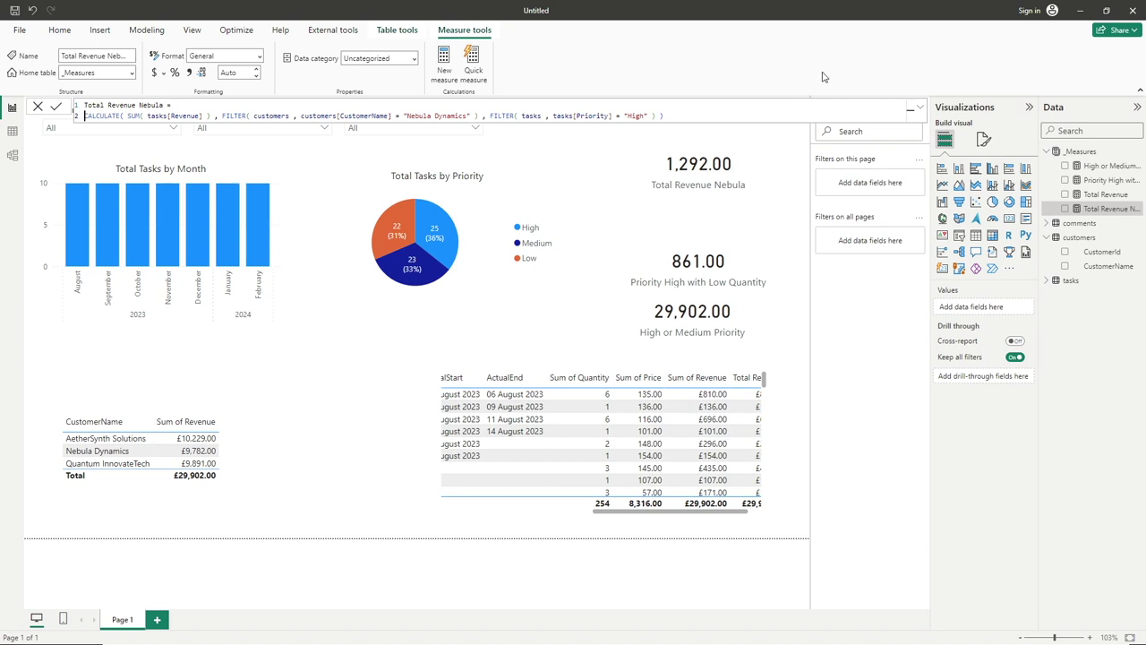
pyautogui.click(131, 114)
pyautogui.hotkey('alt', 'Return')
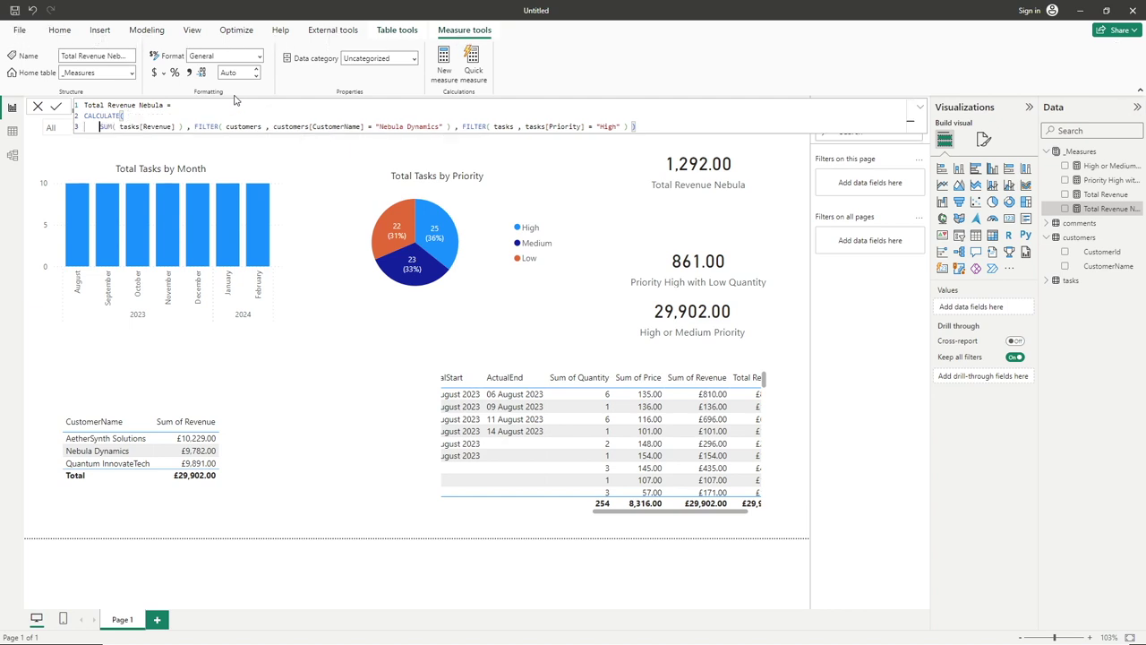
# Put each FILTER and the unindented closing bracket on their own lines
pyautogui.click(194, 126)
pyautogui.hotkey('alt', 'Return')
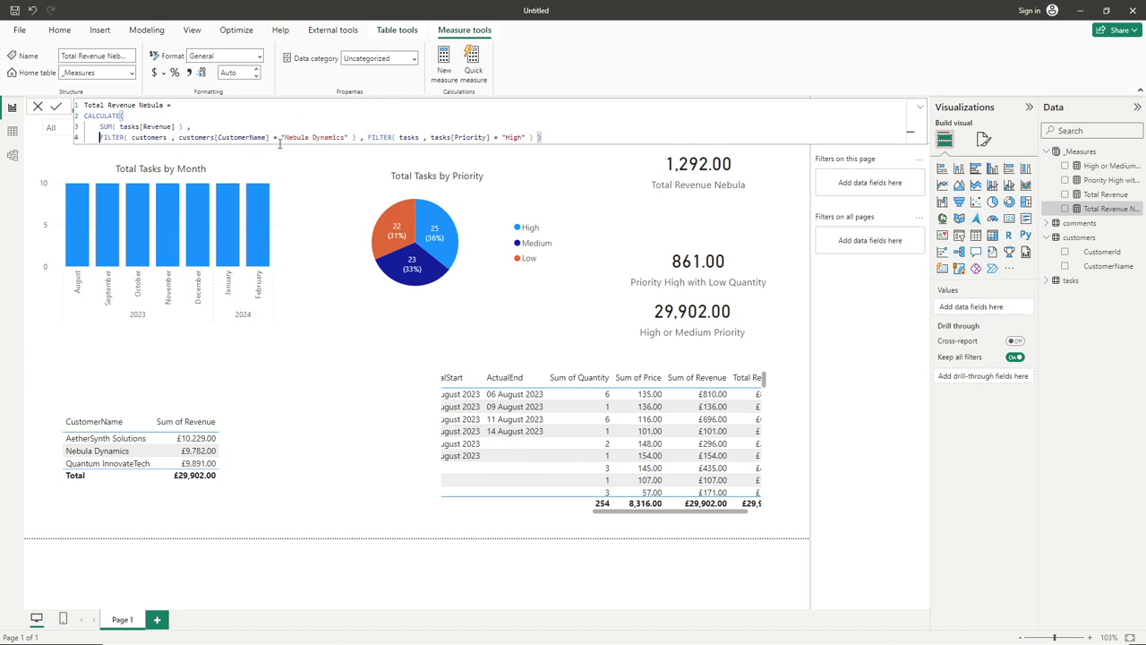
pyautogui.click(370, 138)
pyautogui.hotkey('alt', 'Return')
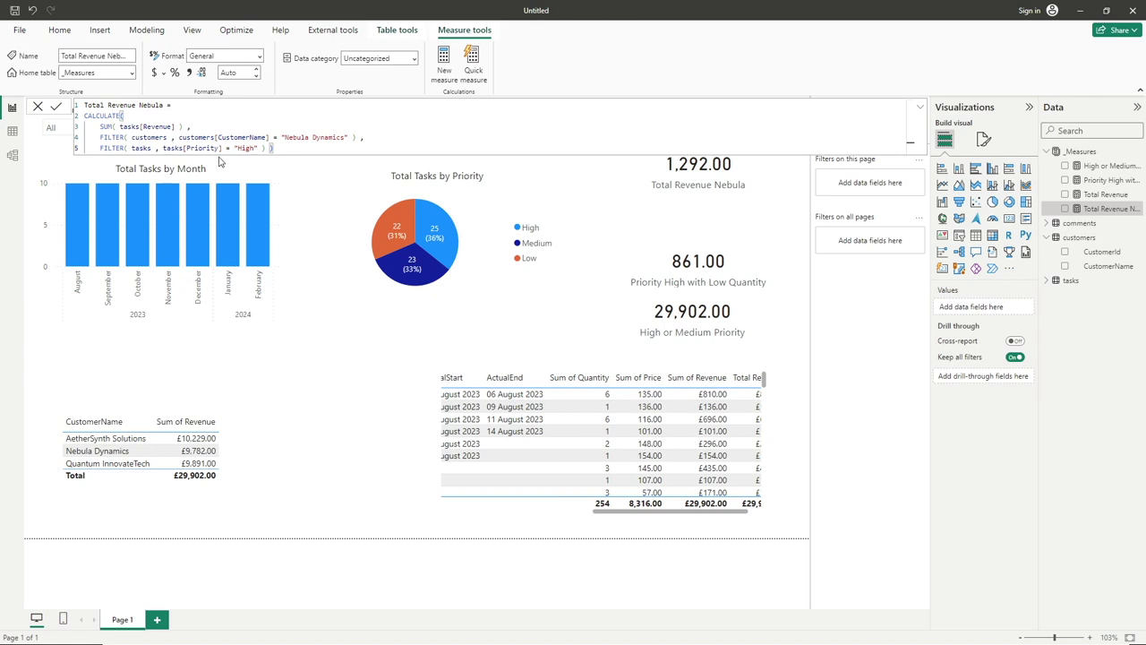
pyautogui.click(271, 150)
pyautogui.hotkey('shift', 'Return')
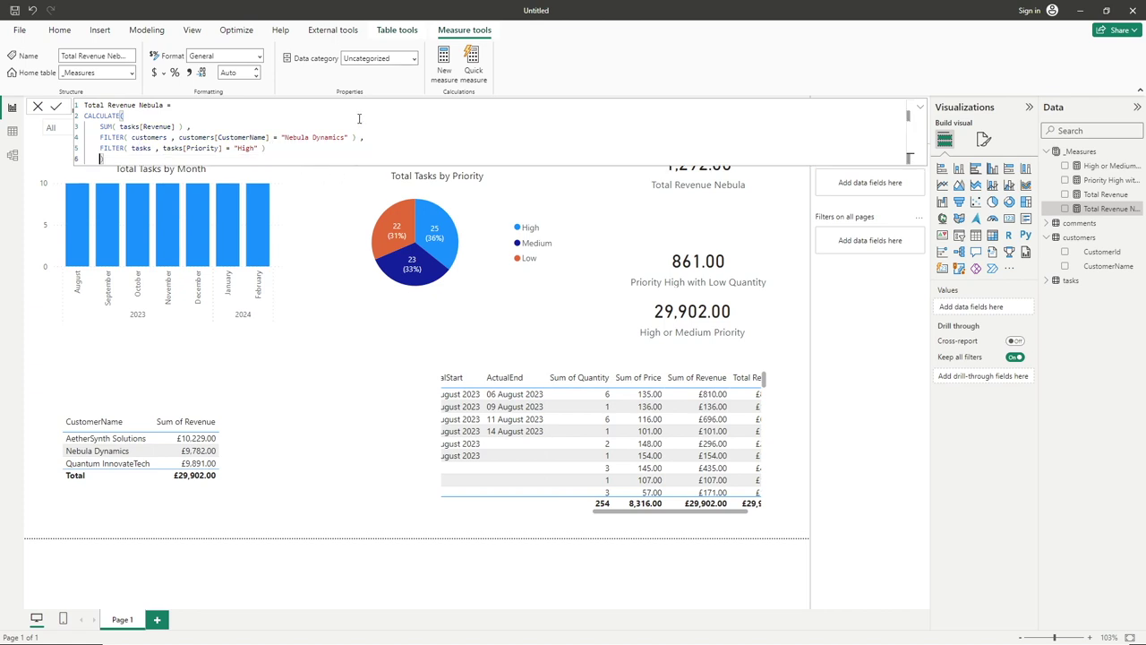
pyautogui.hotkey('shift', 'Tab')
# Indent formula lines 2 through 6 by one level
pyautogui.moveTo(89, 158); pyautogui.dragTo(78, 119)
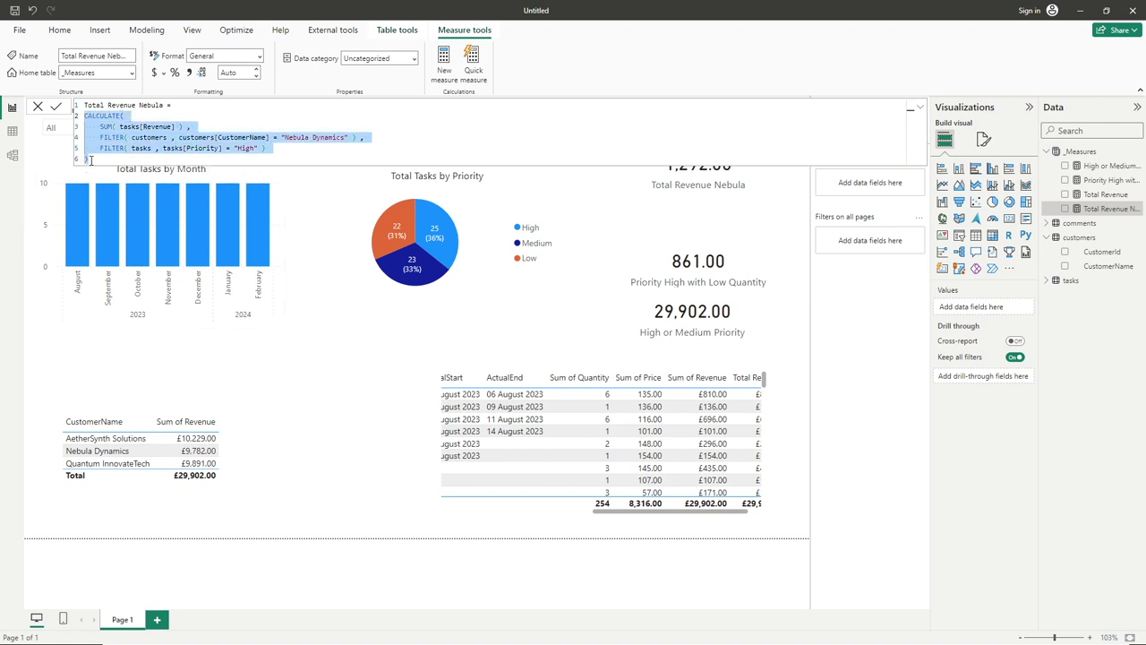
pyautogui.press('Tab')
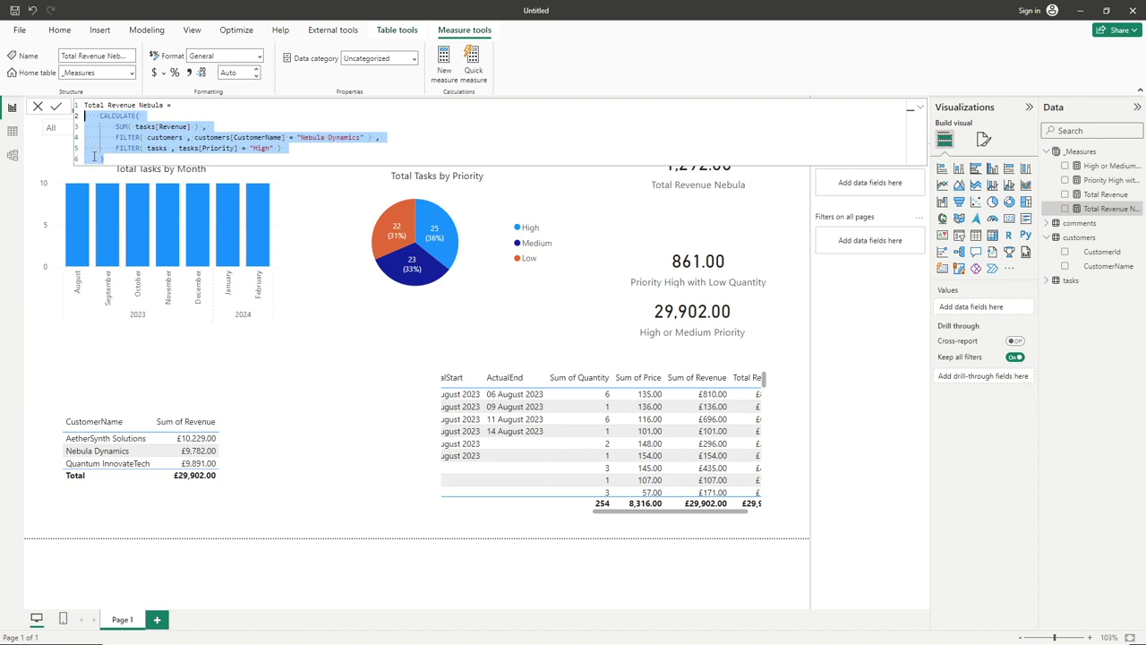
pyautogui.click(101, 158)
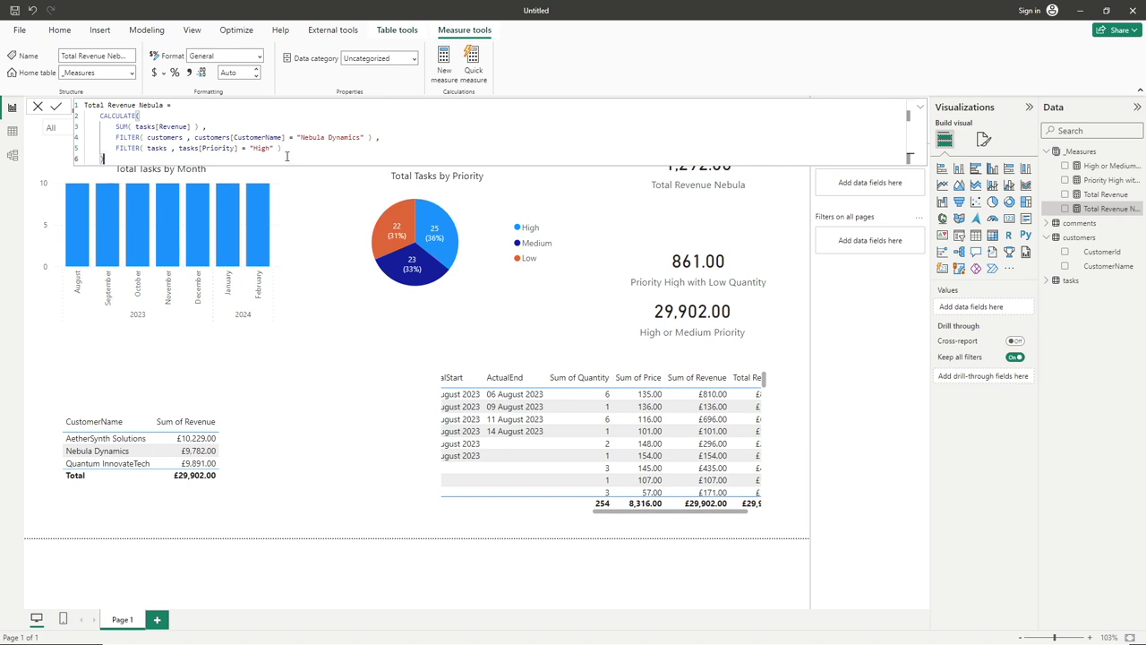
# Highlight the SUM( tasks[Revenue] ) expression and the first FILTER line to review them
pyautogui.moveTo(116, 126); pyautogui.dragTo(197, 126)
pyautogui.click(117, 138)
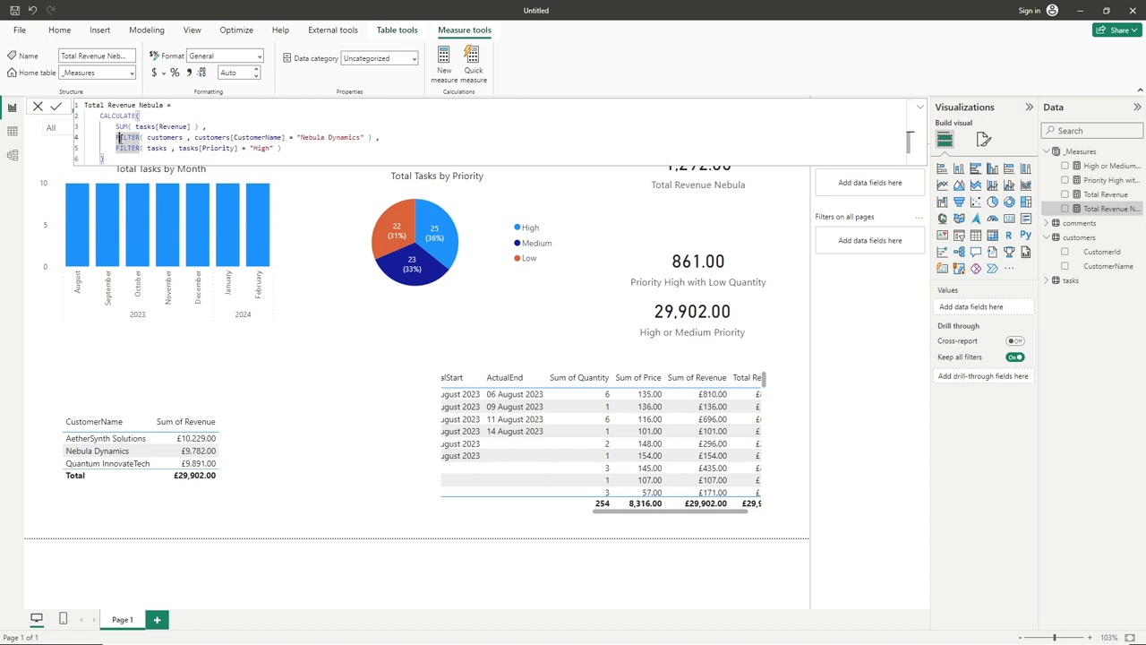
pyautogui.moveTo(116, 138); pyautogui.dragTo(310, 138)
pyautogui.click(166, 155)
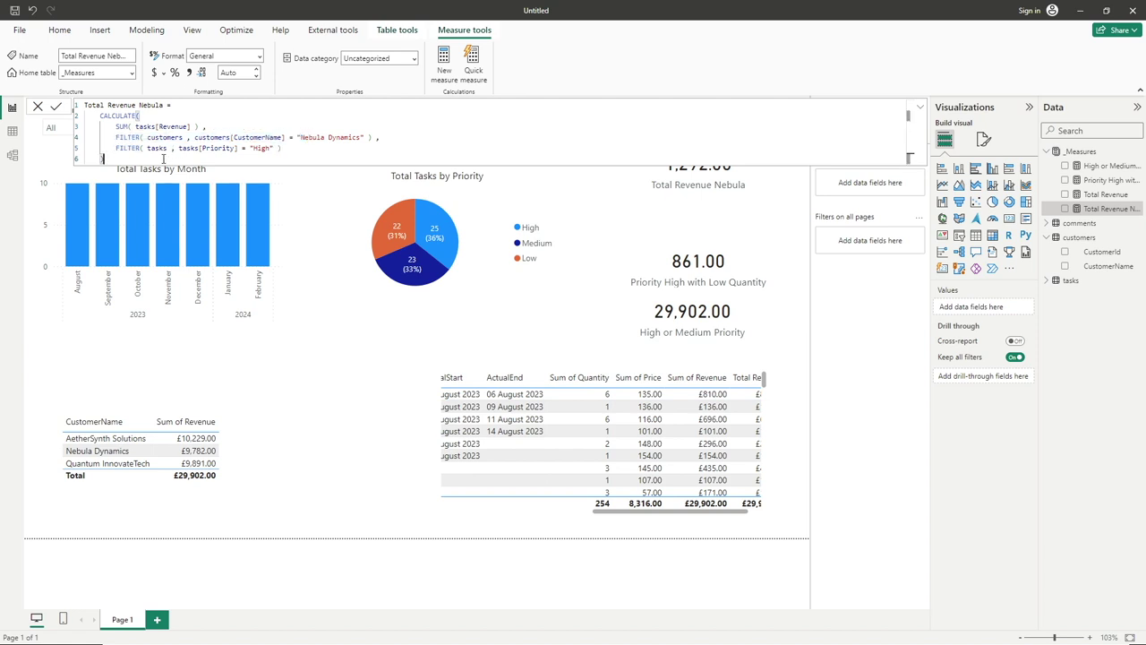